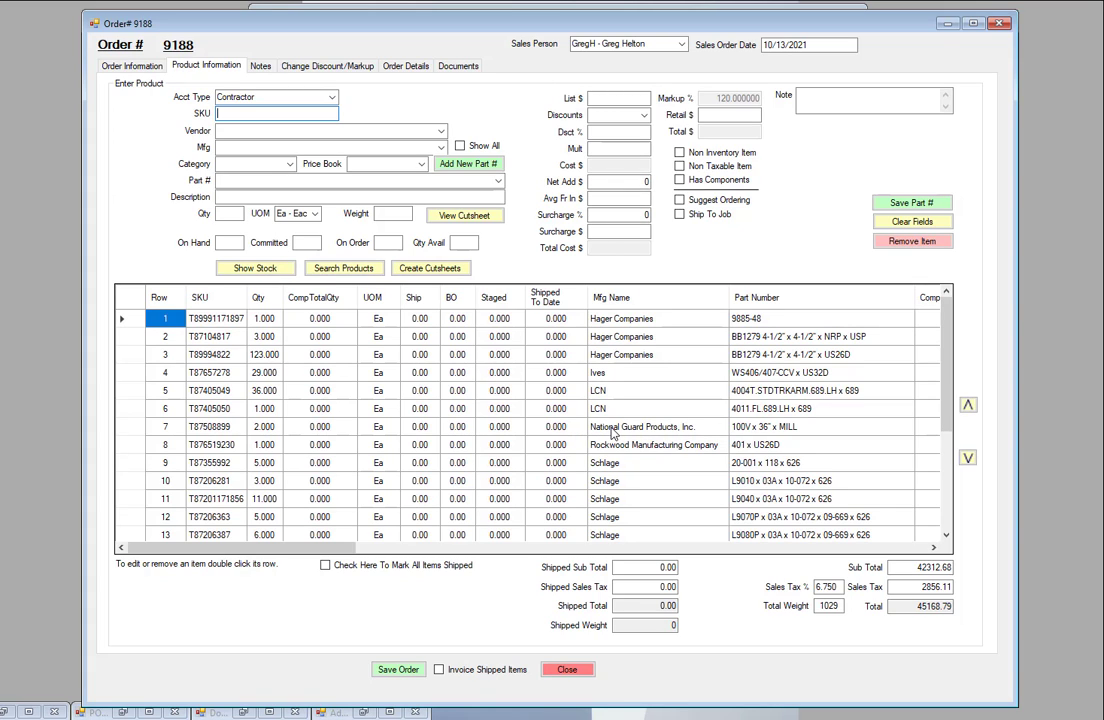
Load the order's National Guard Products 100V x 36" x MILL line to examine its surcharge values, and clear the product fields.
click(613, 429)
double_click(613, 429)
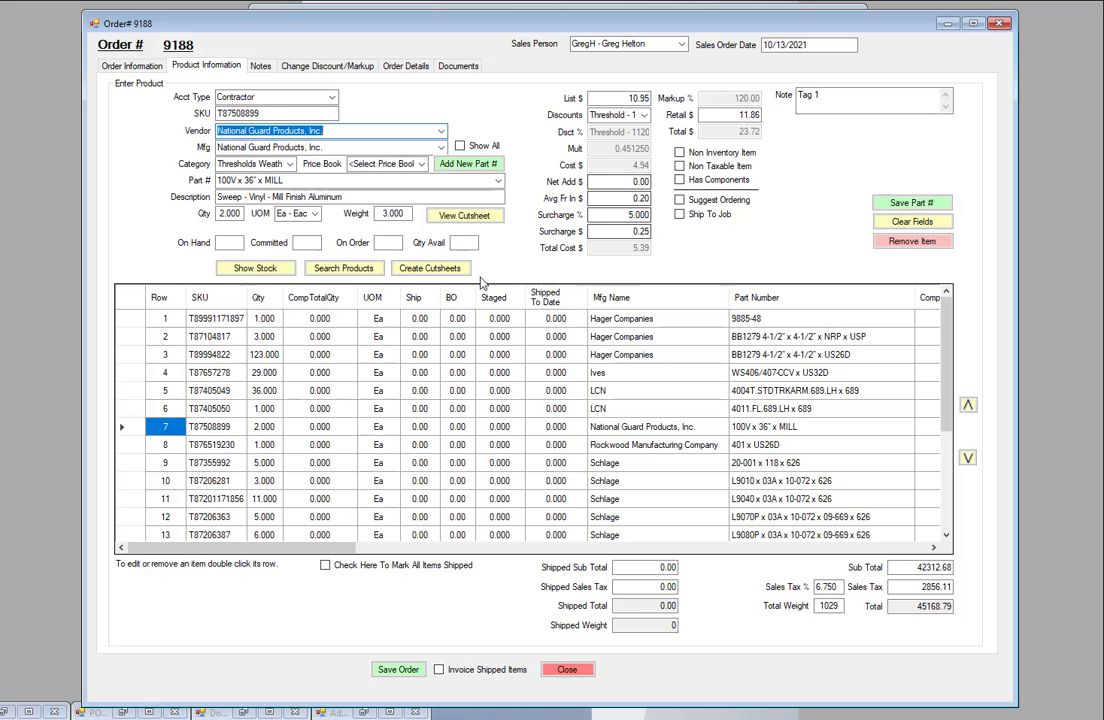
scroll(601, 372, down, 4)
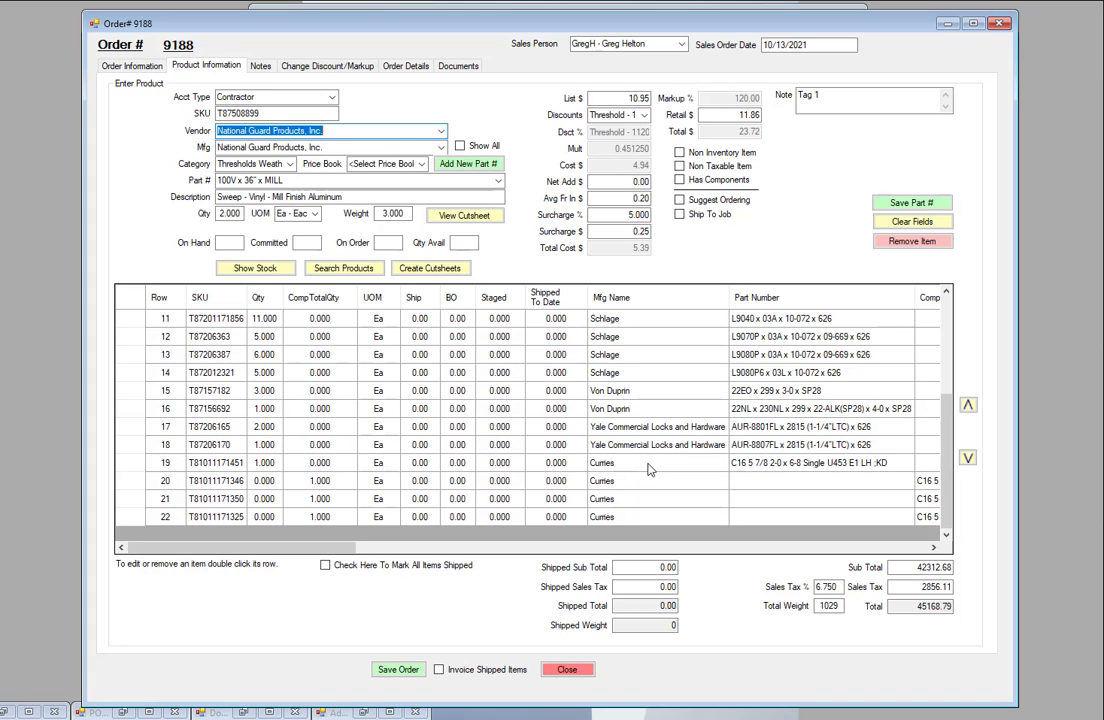
click(898, 222)
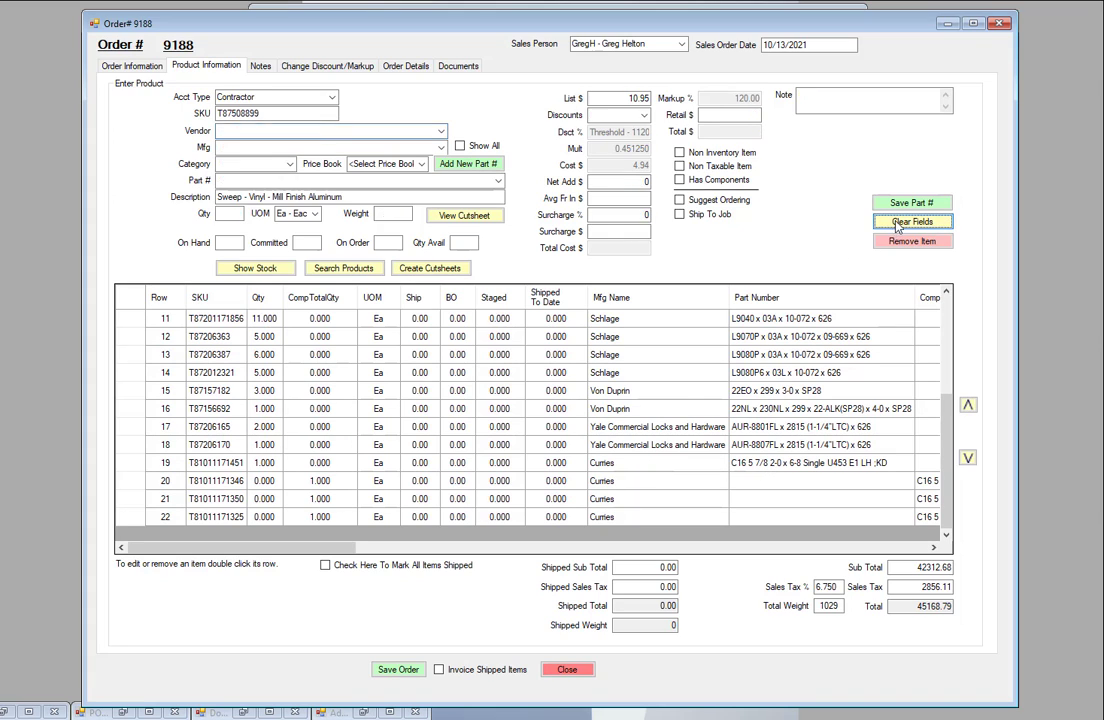
Load the Curries single frame line and examine the surcharges of its individual components, closing the component form when done.
double_click(637, 466)
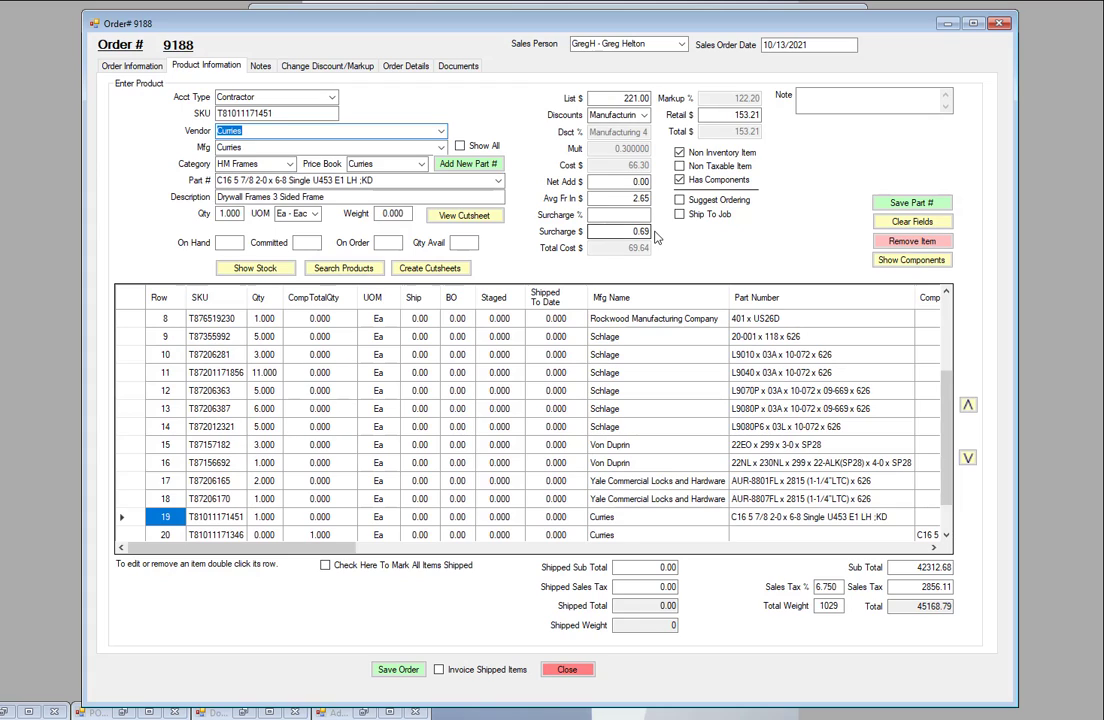
click(621, 214)
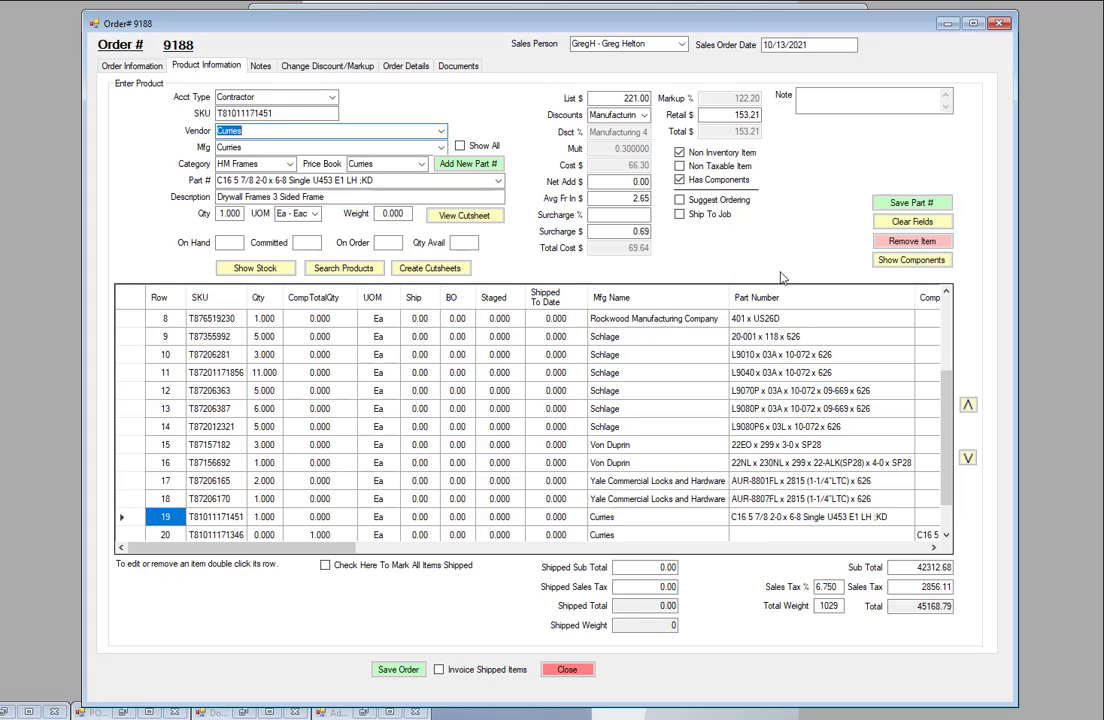
click(911, 261)
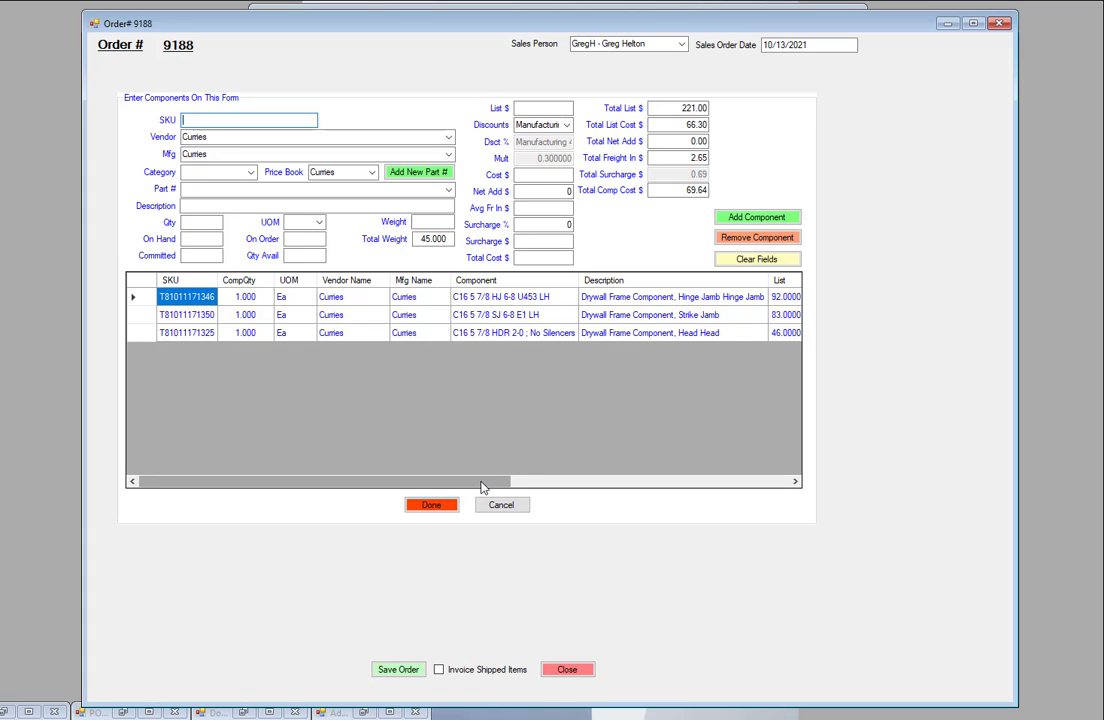
drag(483, 487, 497, 488)
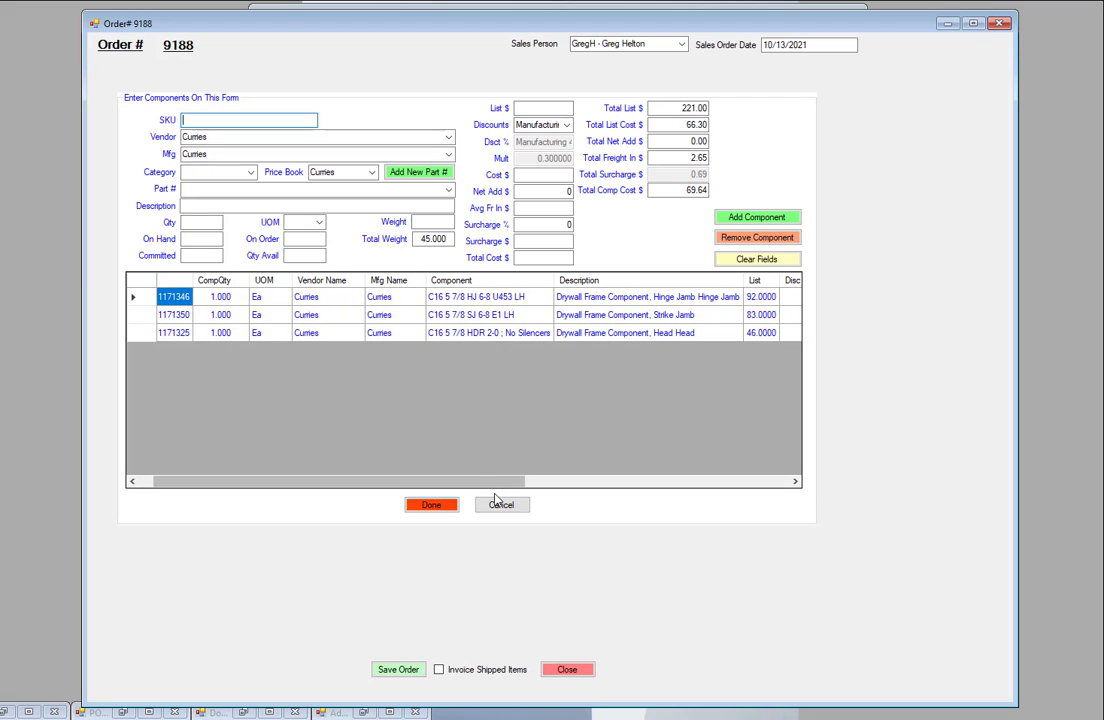
drag(505, 486, 697, 503)
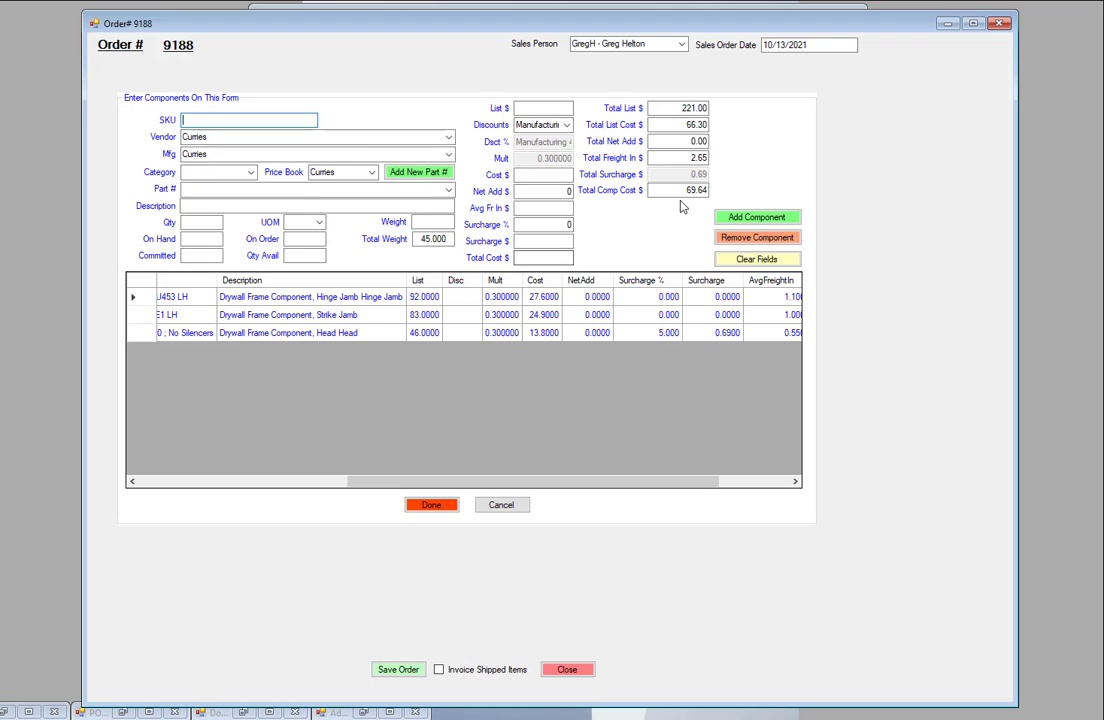
click(446, 505)
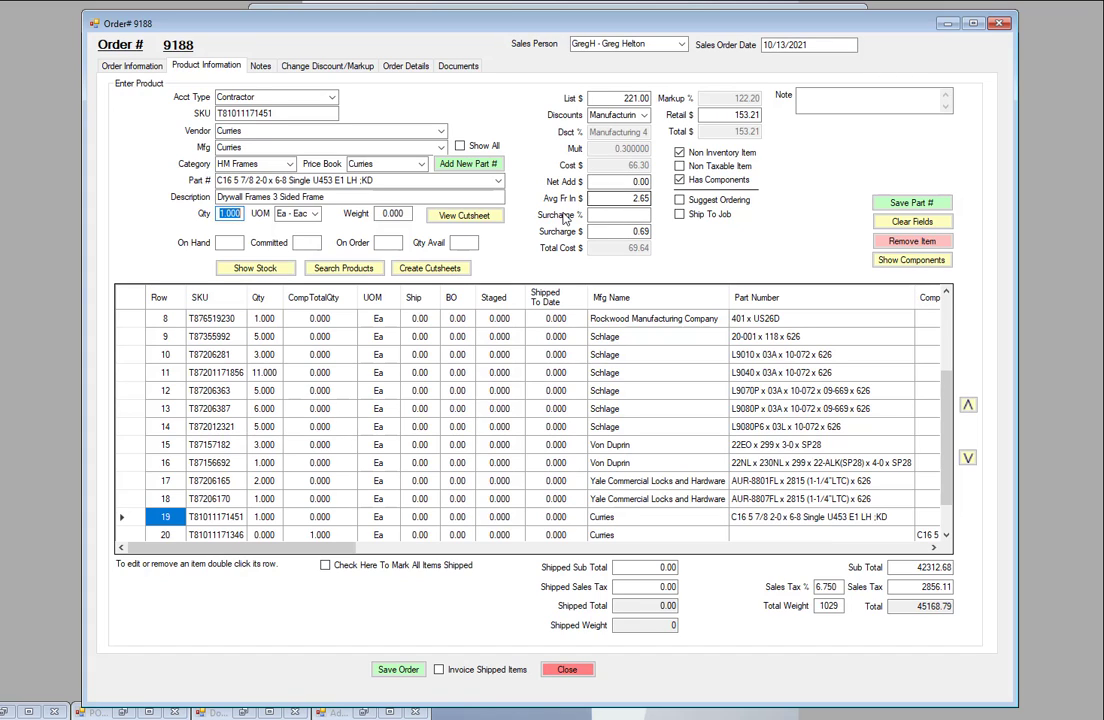
Minimize the order and inspect the surcharge fields in the open estimate and purchase order, minimizing each window after viewing.
click(947, 24)
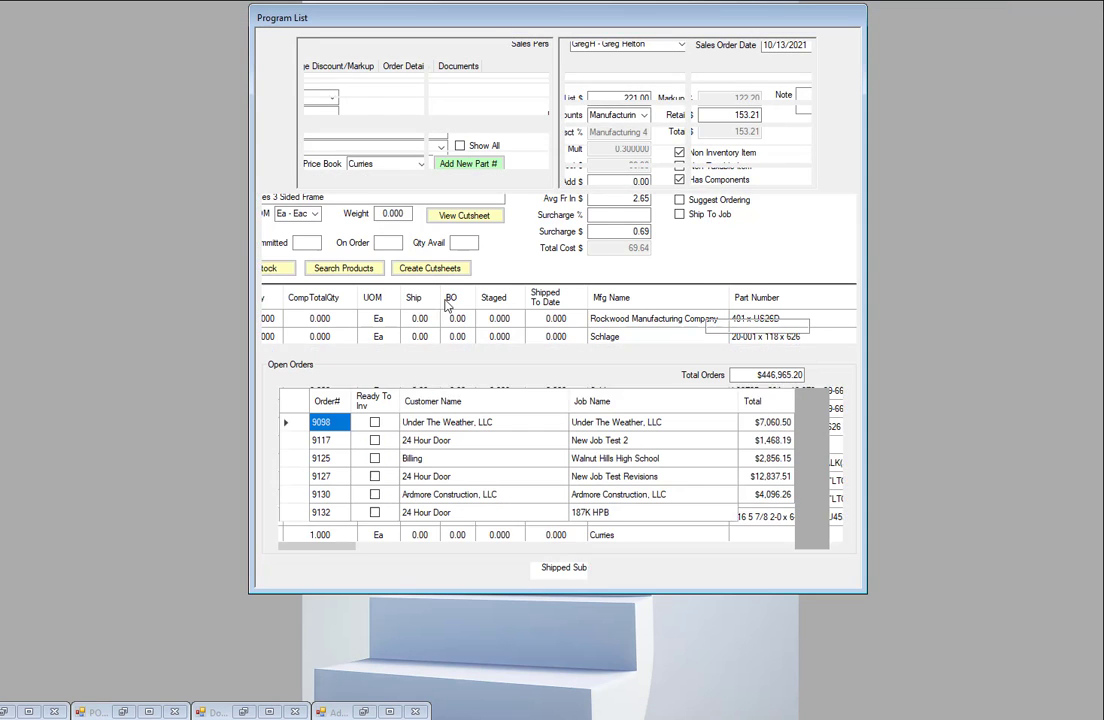
click(6, 711)
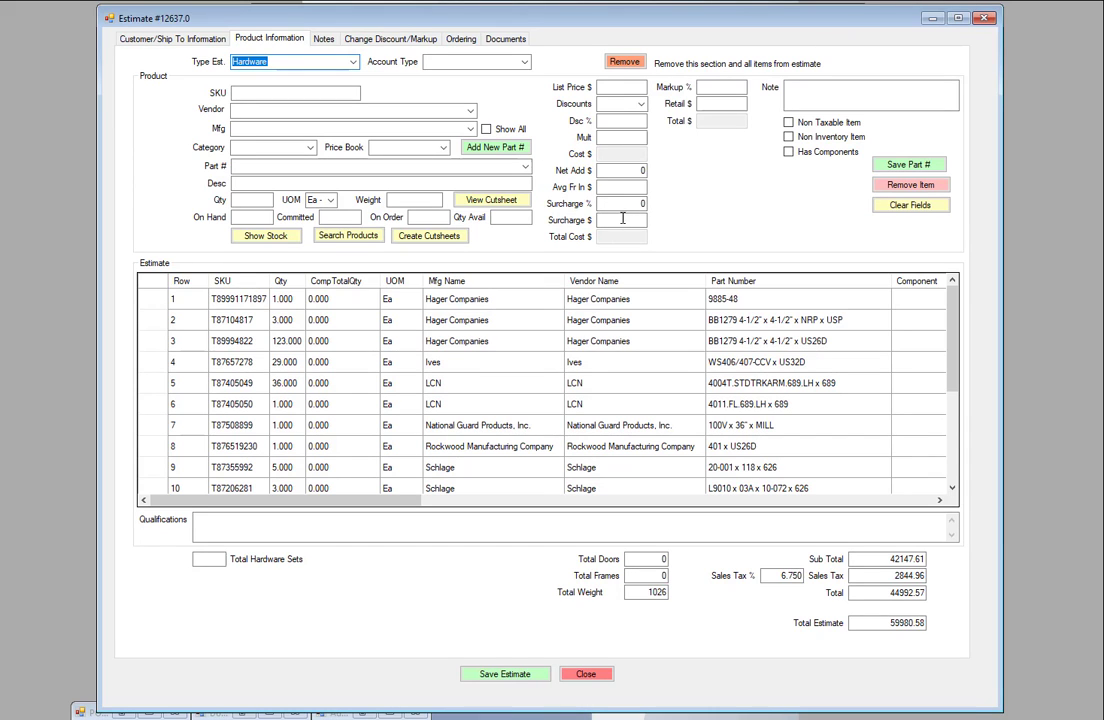
click(931, 18)
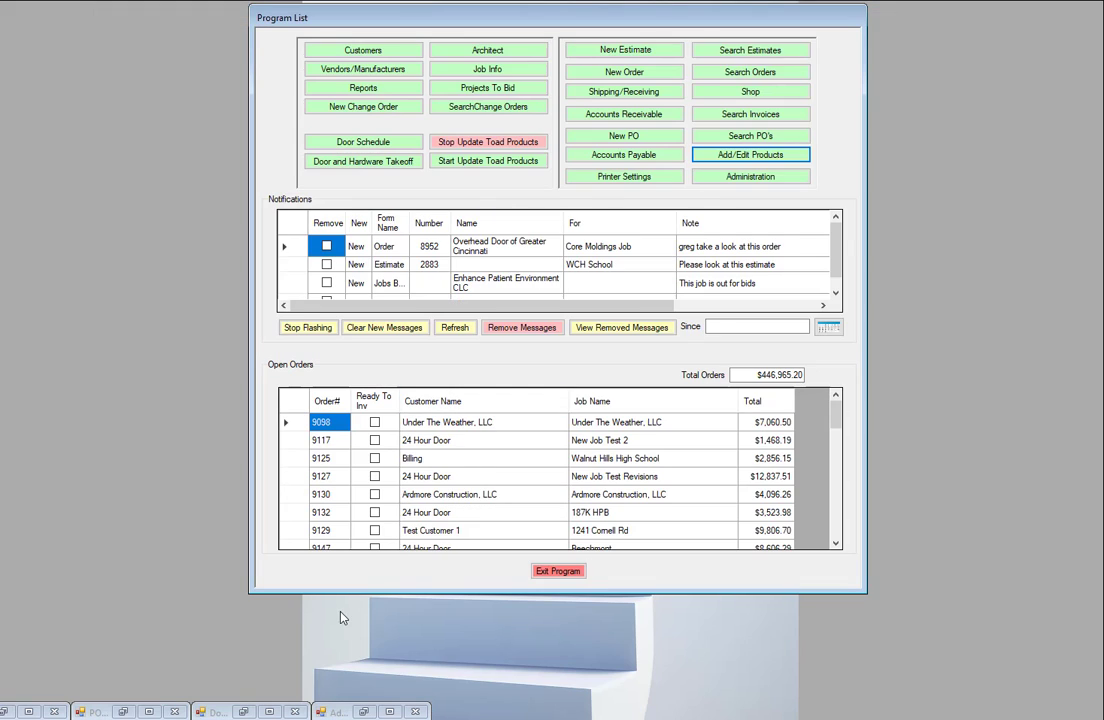
click(121, 712)
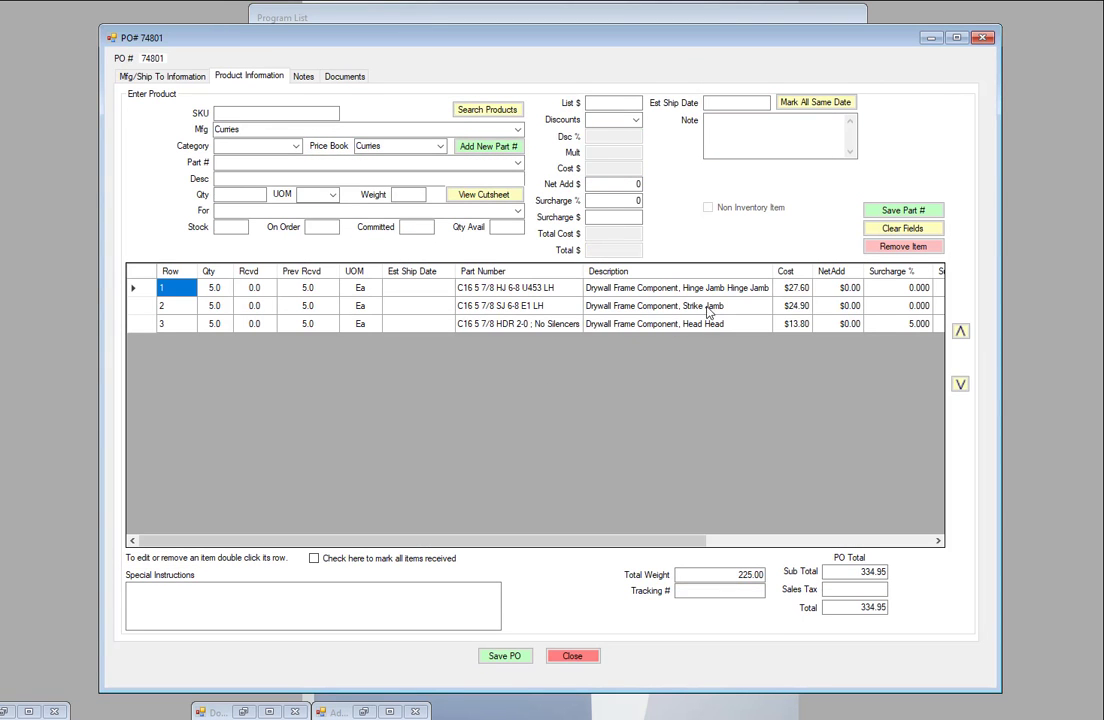
click(610, 215)
click(931, 37)
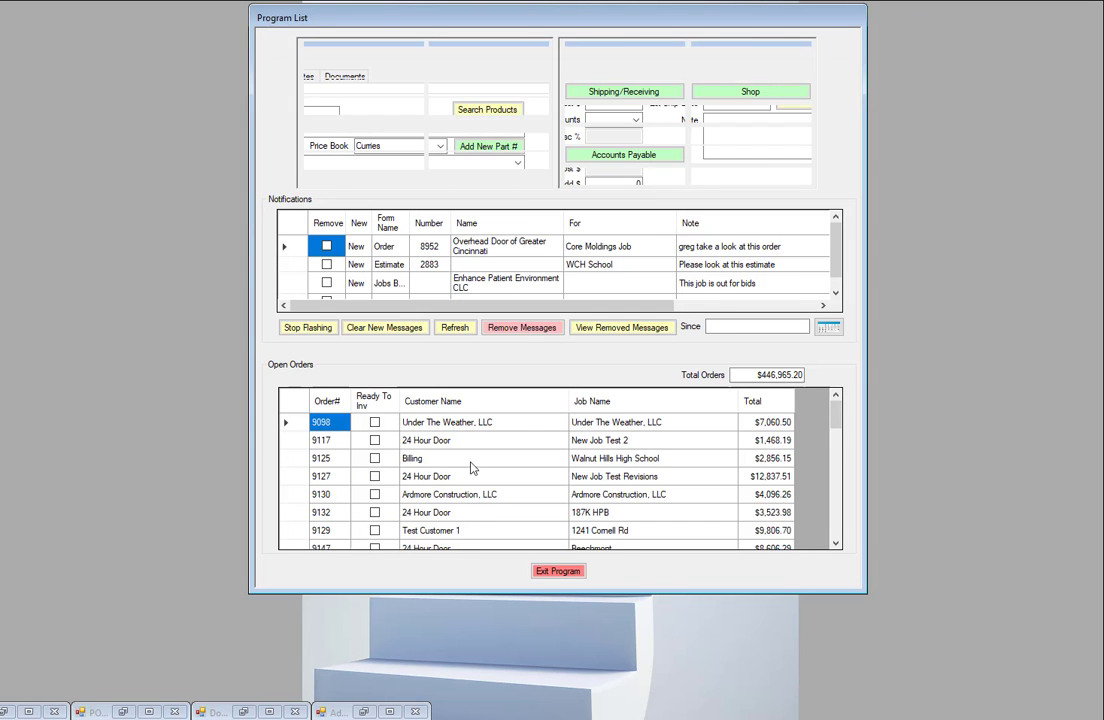
Inspect the surcharge fields of the Door/Hardware Schedules on the door schedule form, hardware schedule and ordering pages, and minimize the window.
click(243, 712)
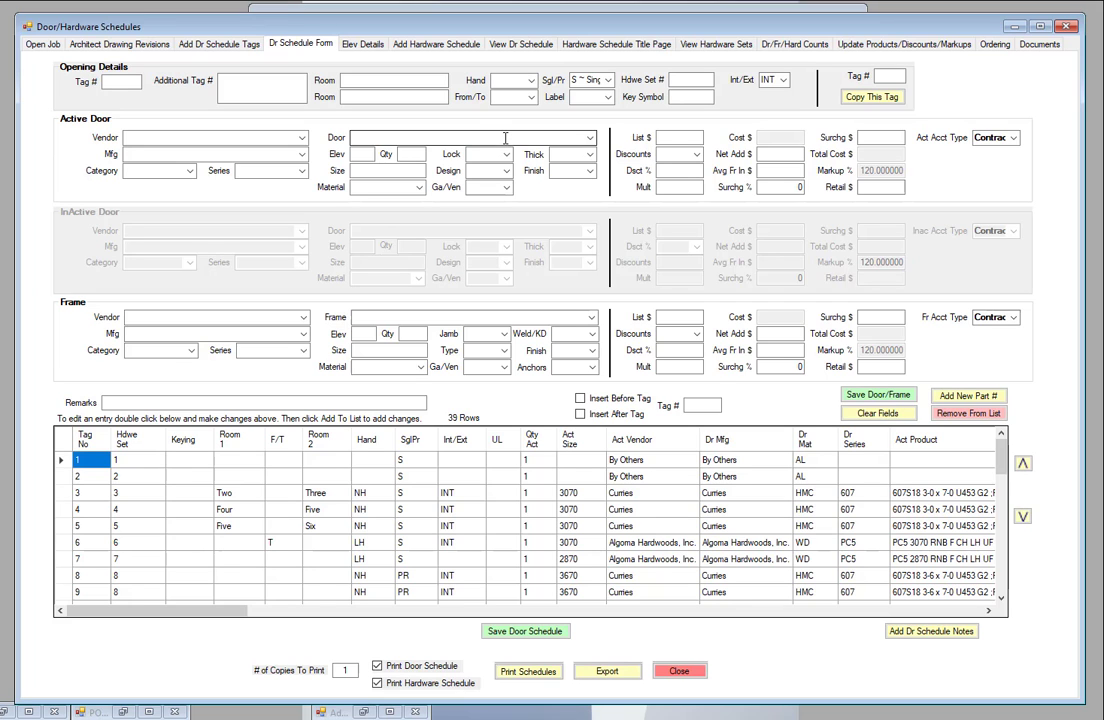
click(437, 47)
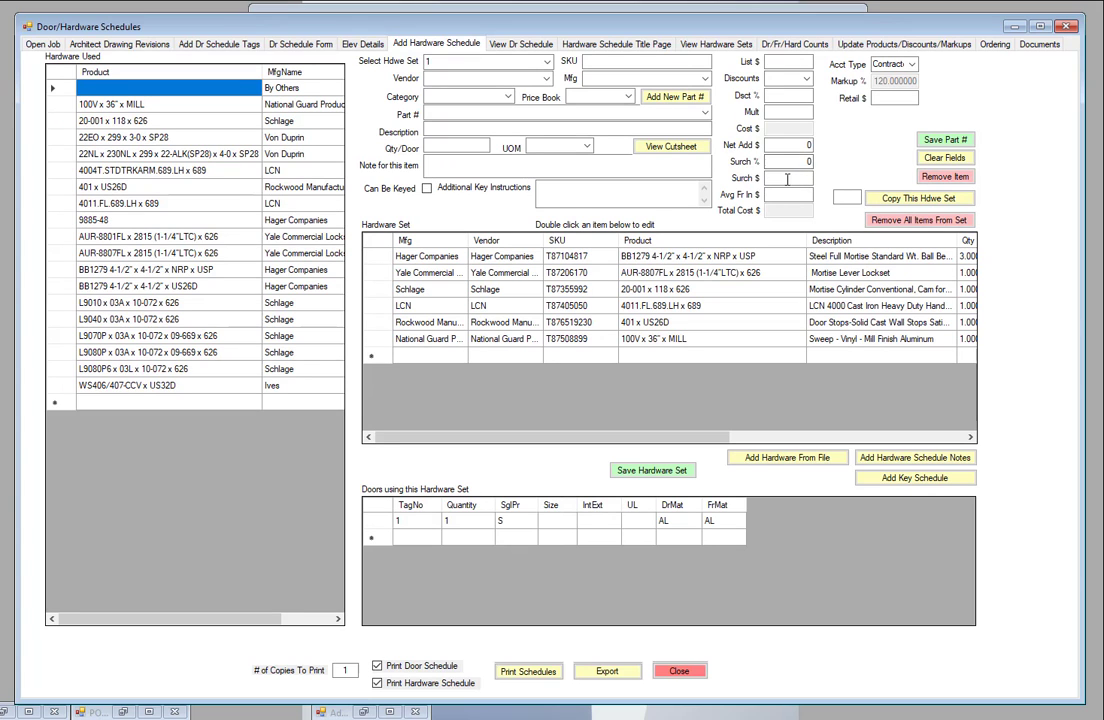
click(995, 45)
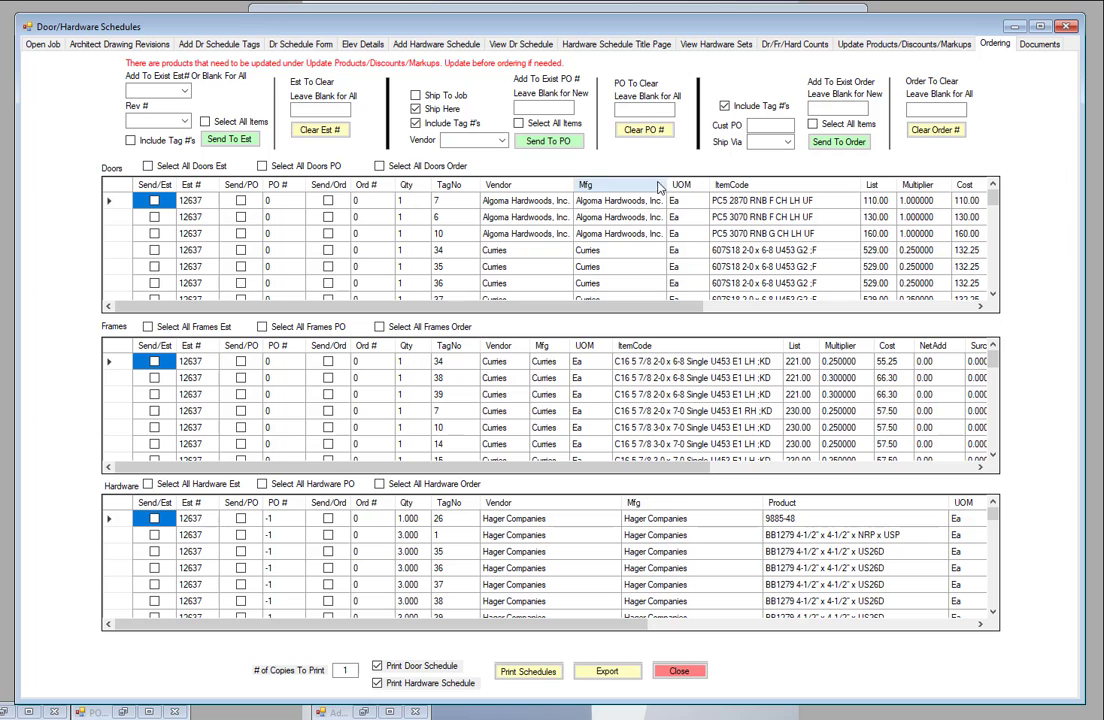
click(1015, 27)
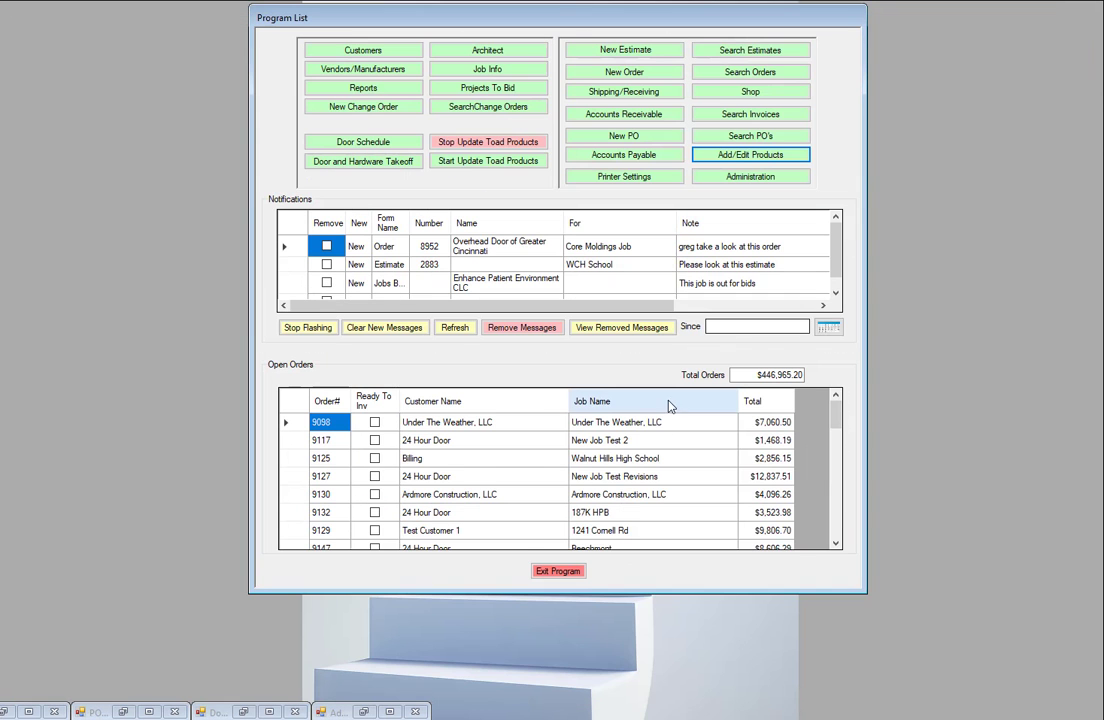
Load the National Guard Products part 100V x 36" x MILL in the Add/Edit Products window.
click(335, 711)
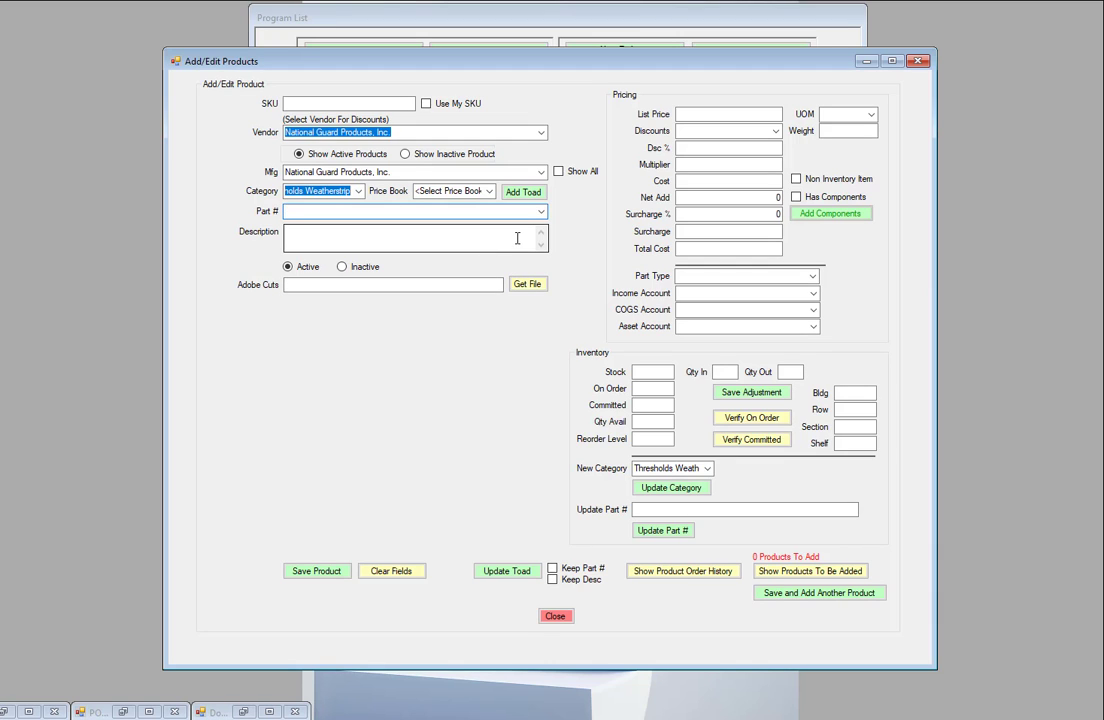
click(384, 211)
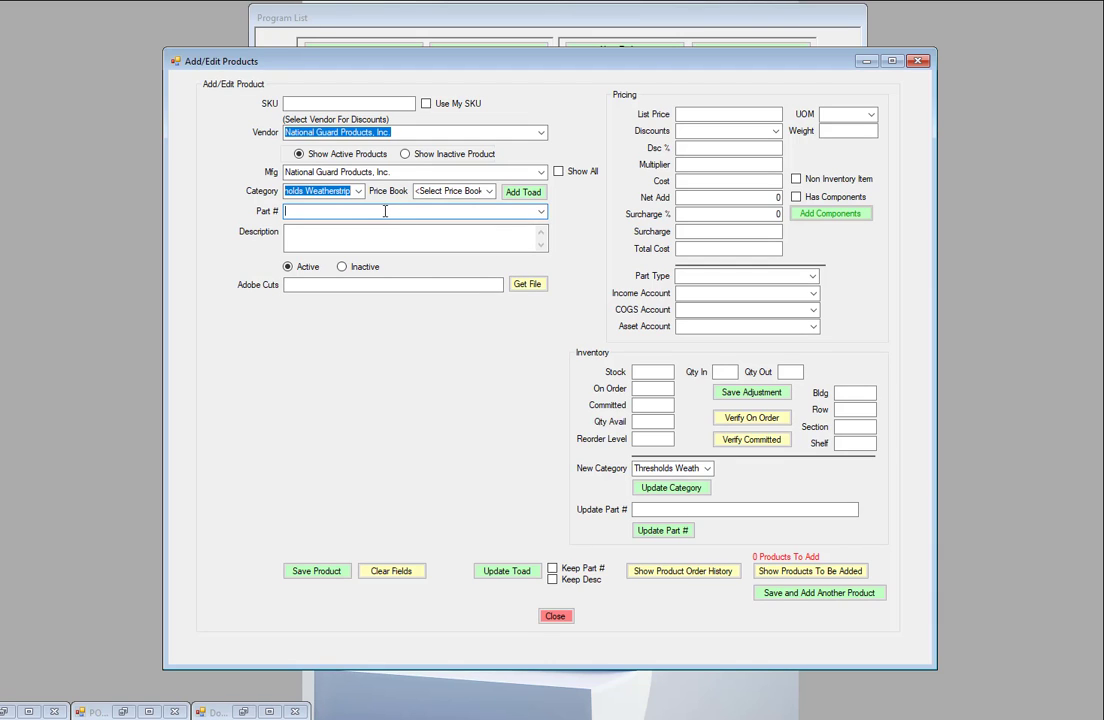
click(540, 211)
click(327, 237)
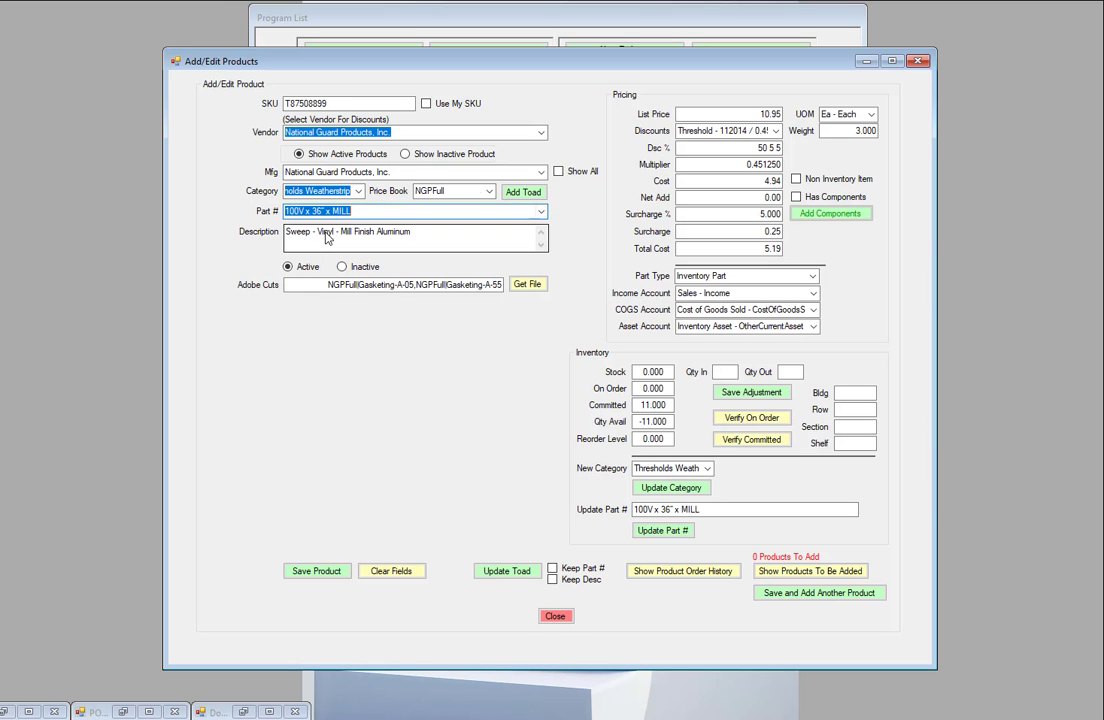
Set the product's surcharge percentage to 4, recalculate its surcharge amount, and minimize the product window.
click(767, 214)
double_click(767, 214)
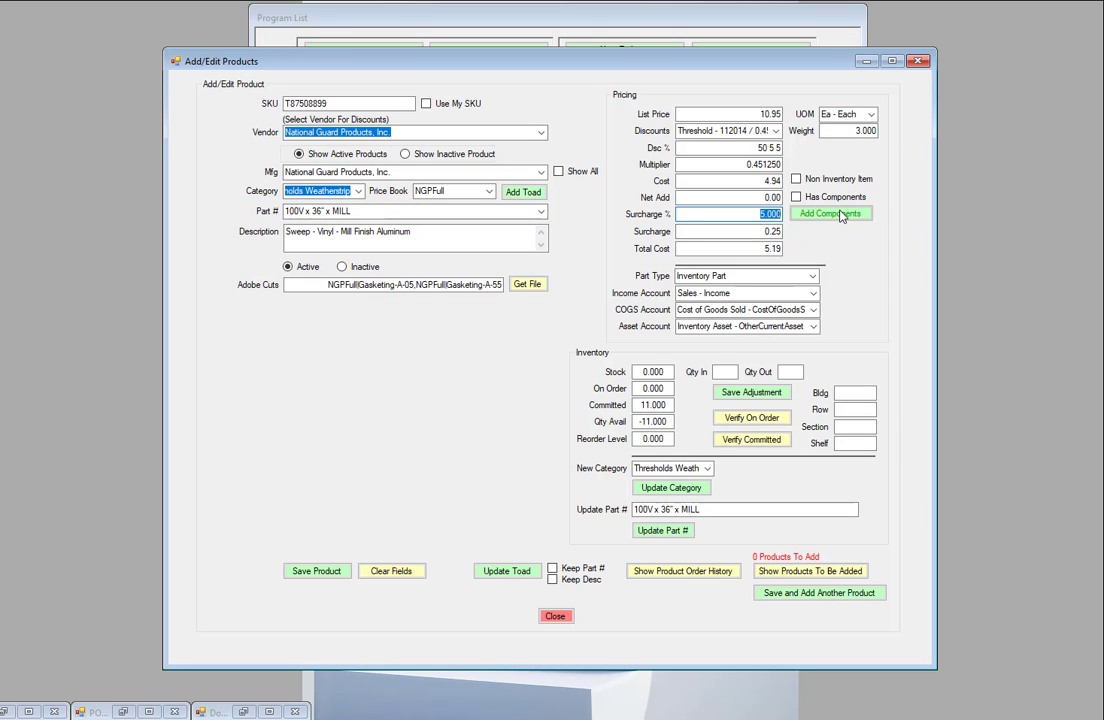
text(4)
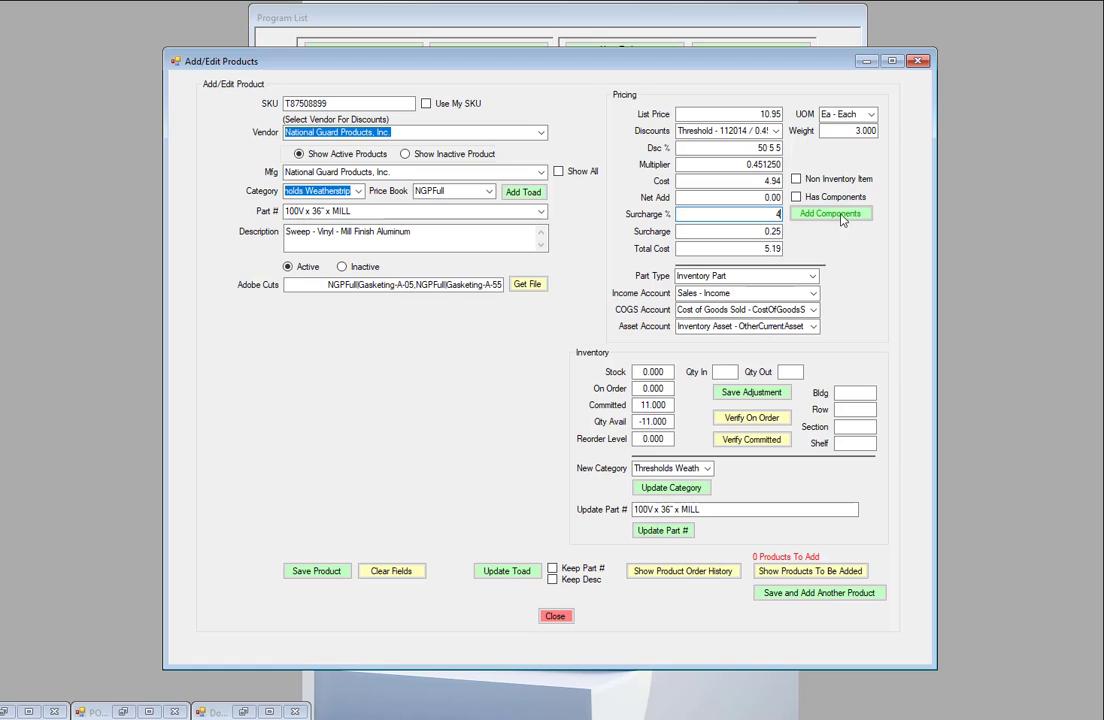
click(730, 234)
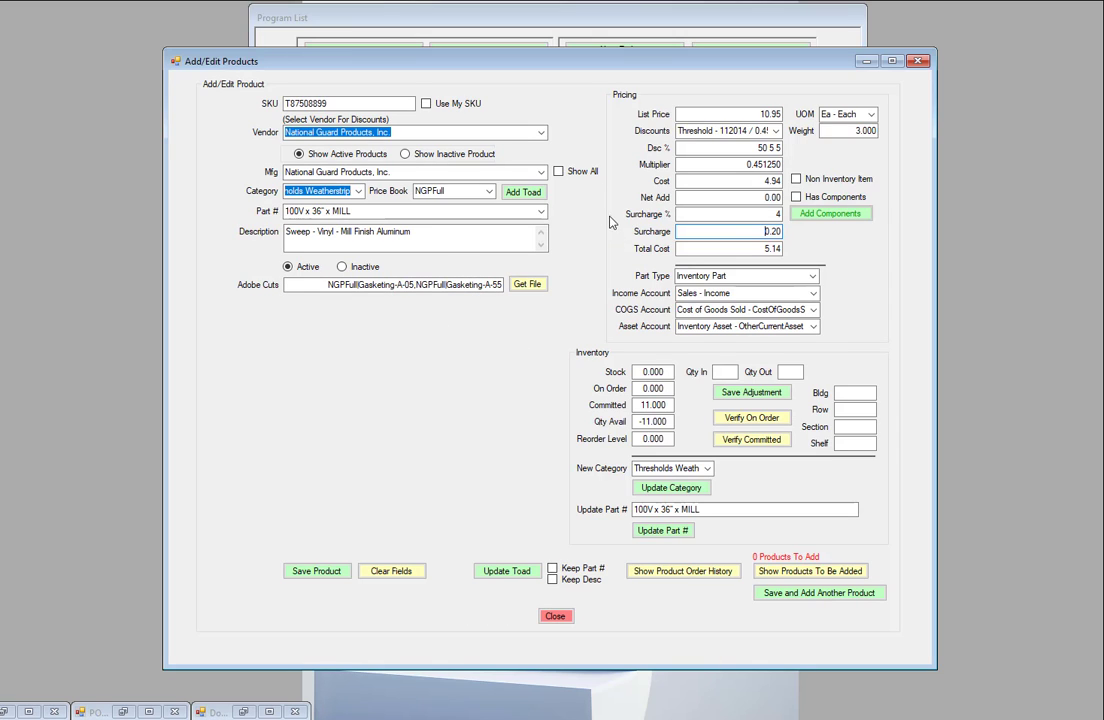
click(866, 63)
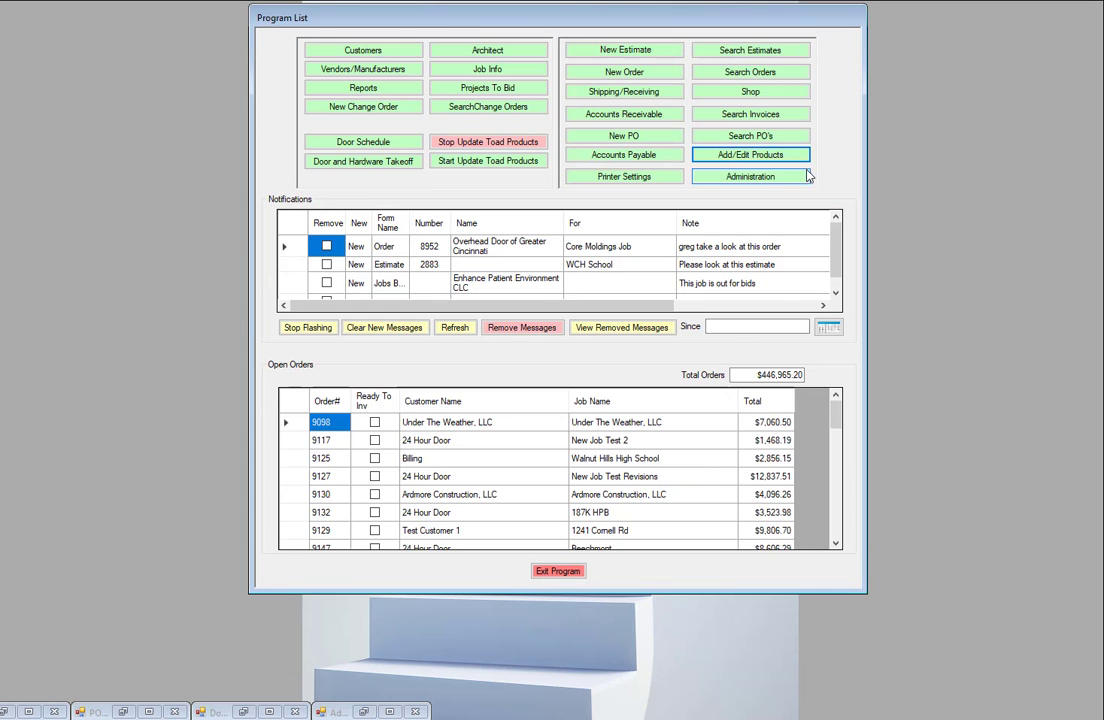
Open surcharge management in Administration and list all products for the manufacturer National Guard Products, Inc.
click(752, 180)
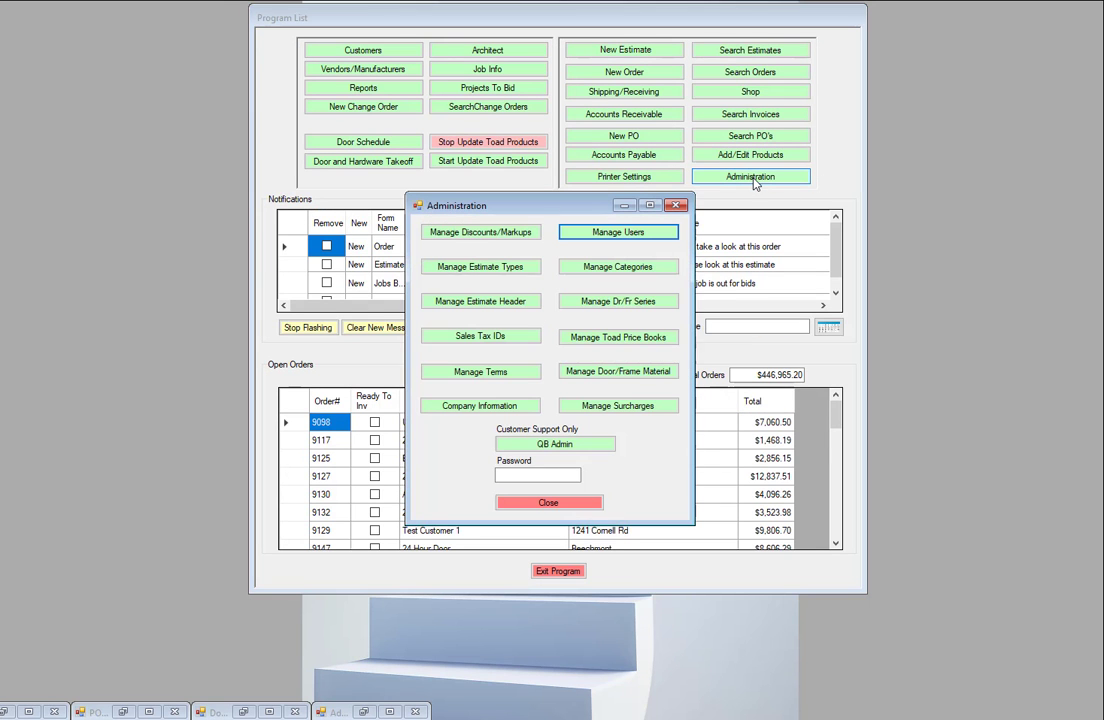
click(614, 410)
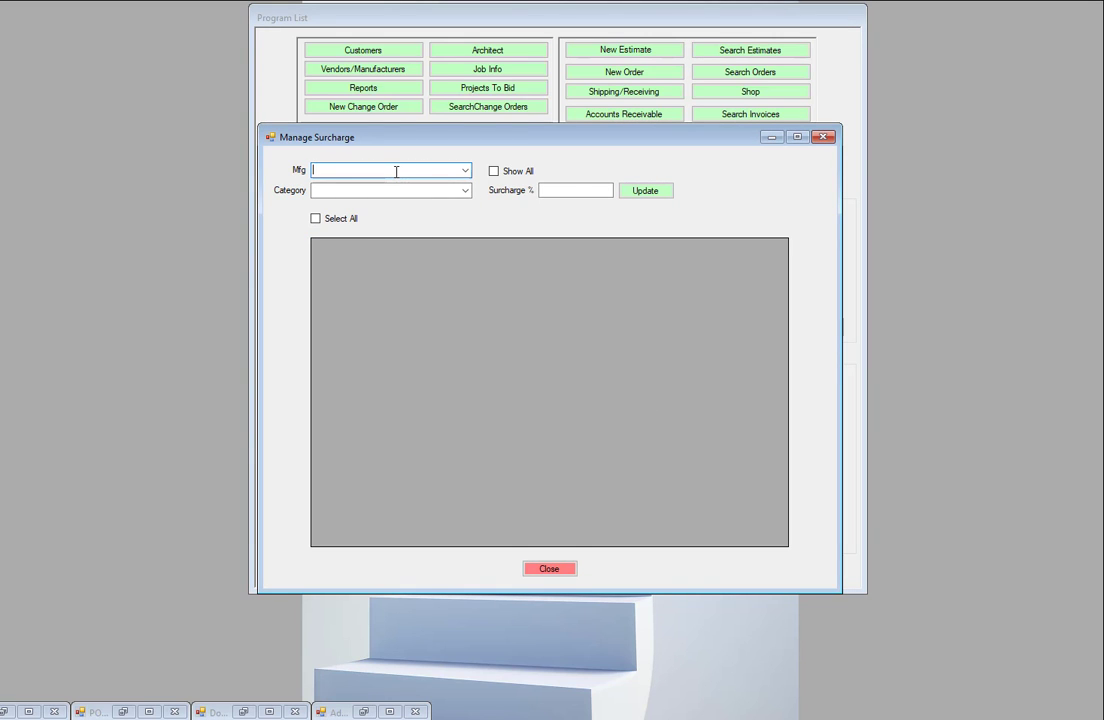
text(nat)
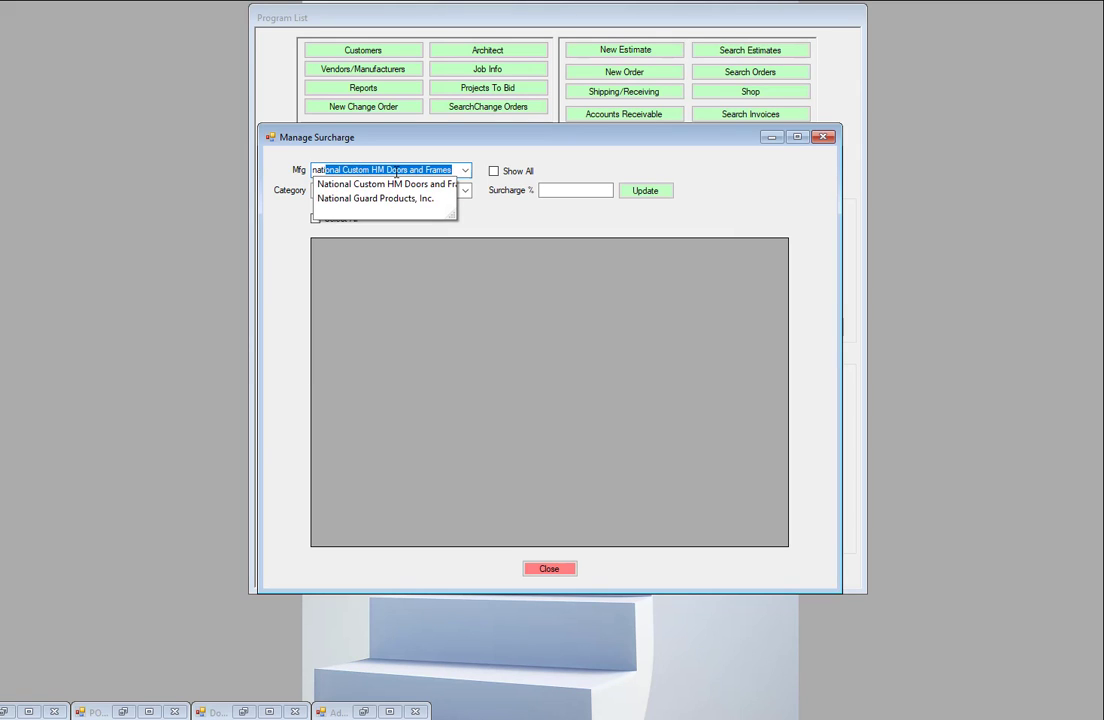
key(Down)
key(Down)
key(Return)
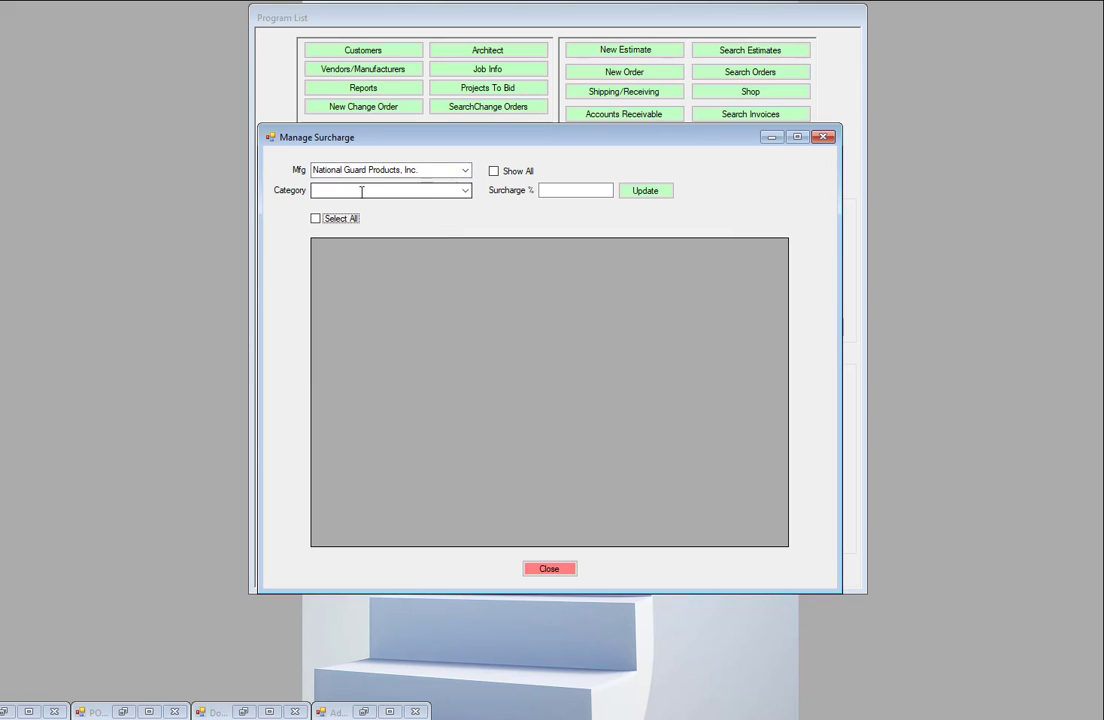
click(494, 172)
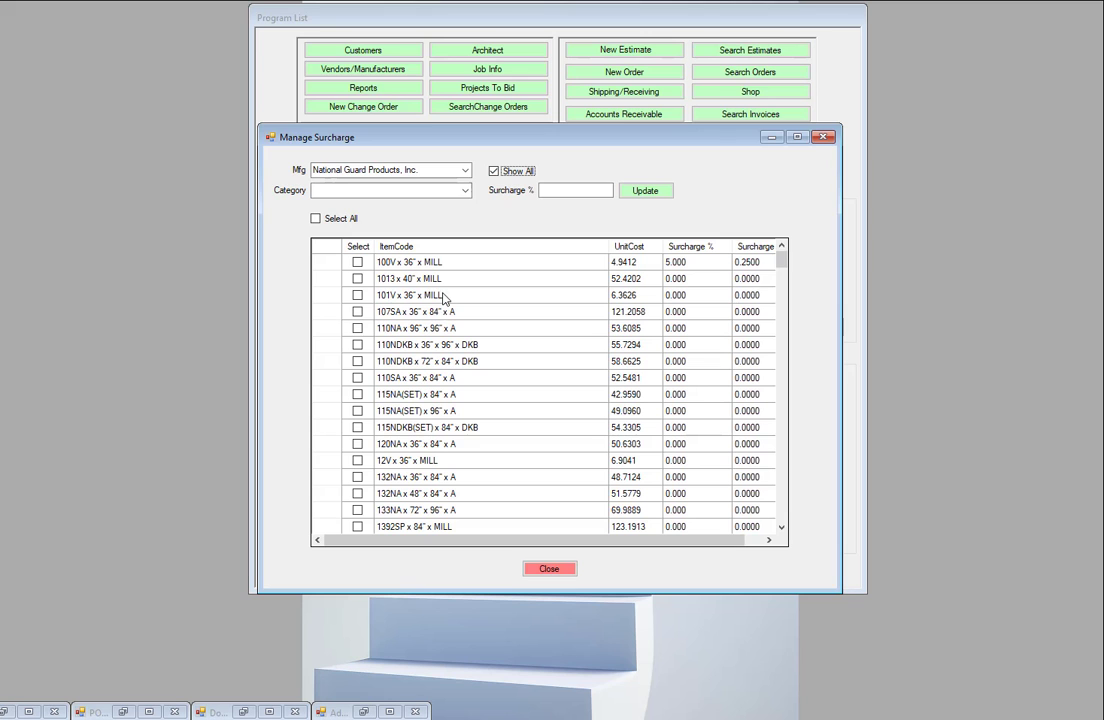
Filter the National Guard Products, Inc. surcharge list to the Thresholds Weatherstrip category and review its items.
scroll(405, 372, down, 5)
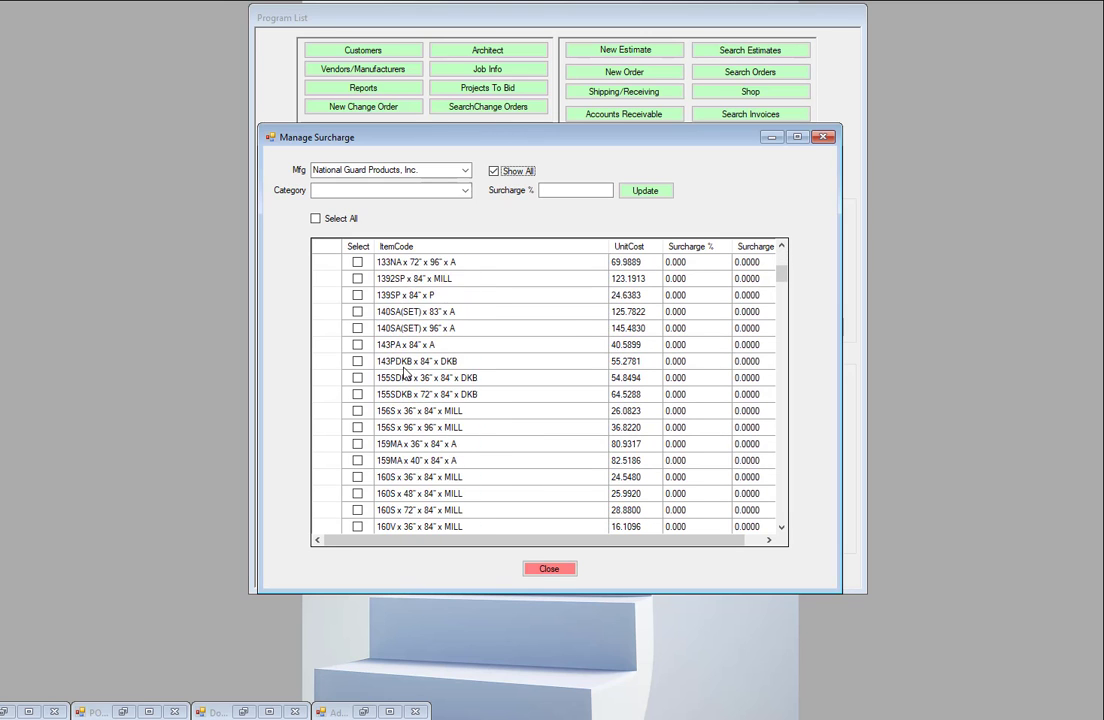
scroll(410, 375, down, 15)
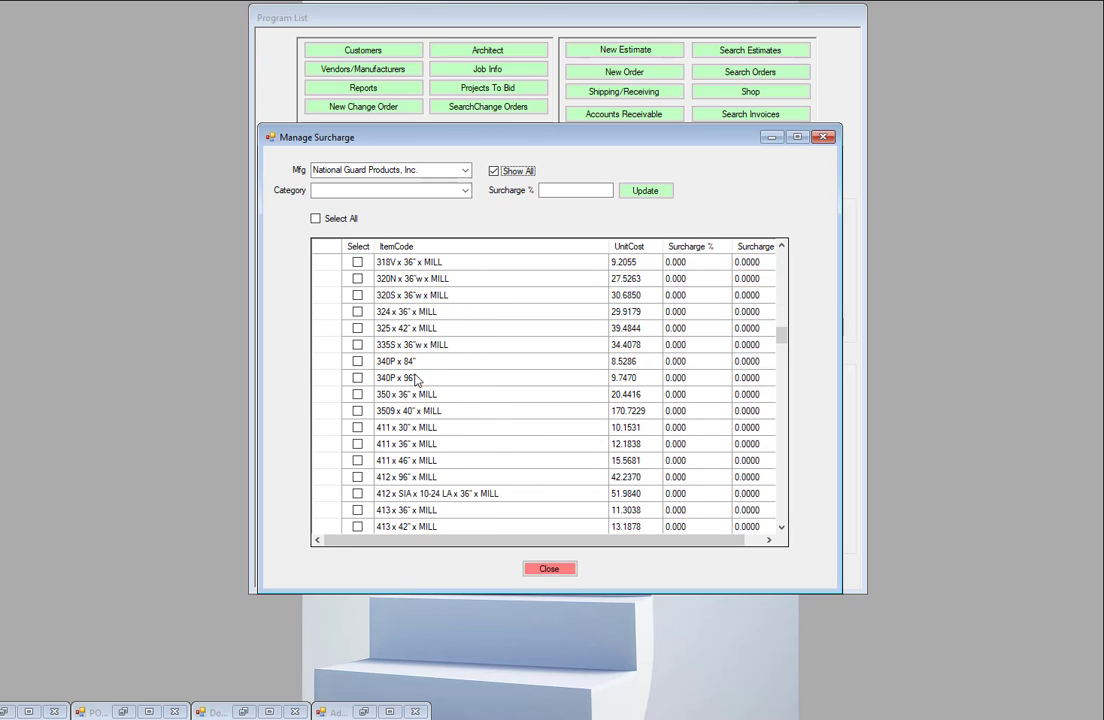
scroll(453, 279, up, 4)
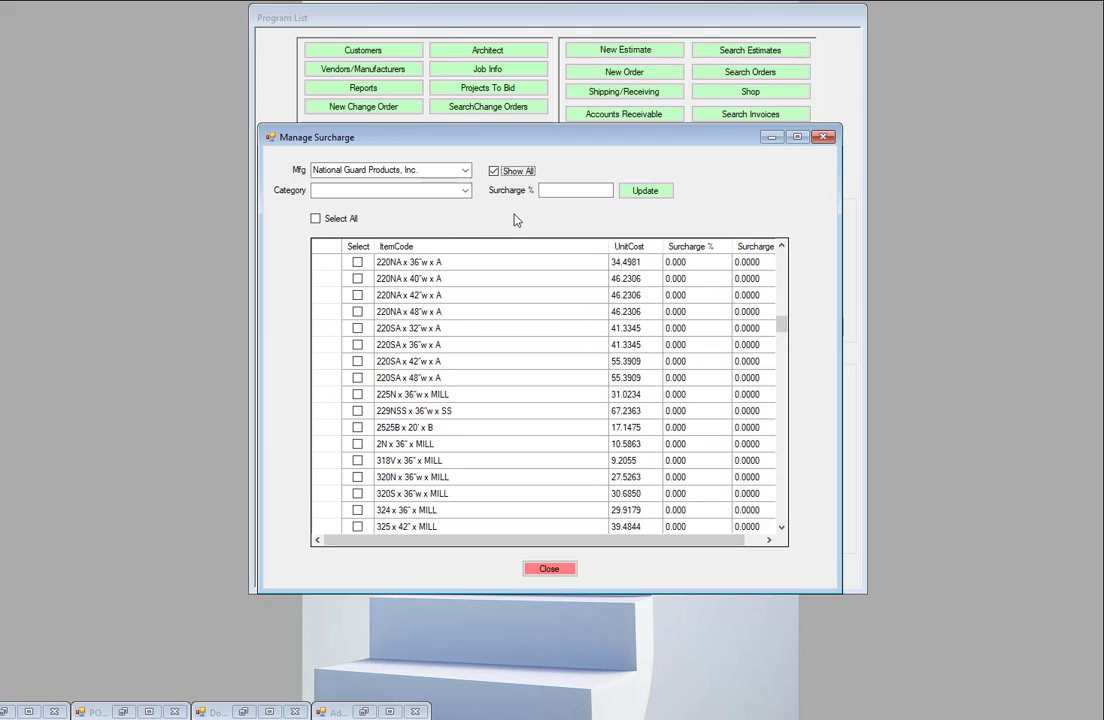
click(465, 194)
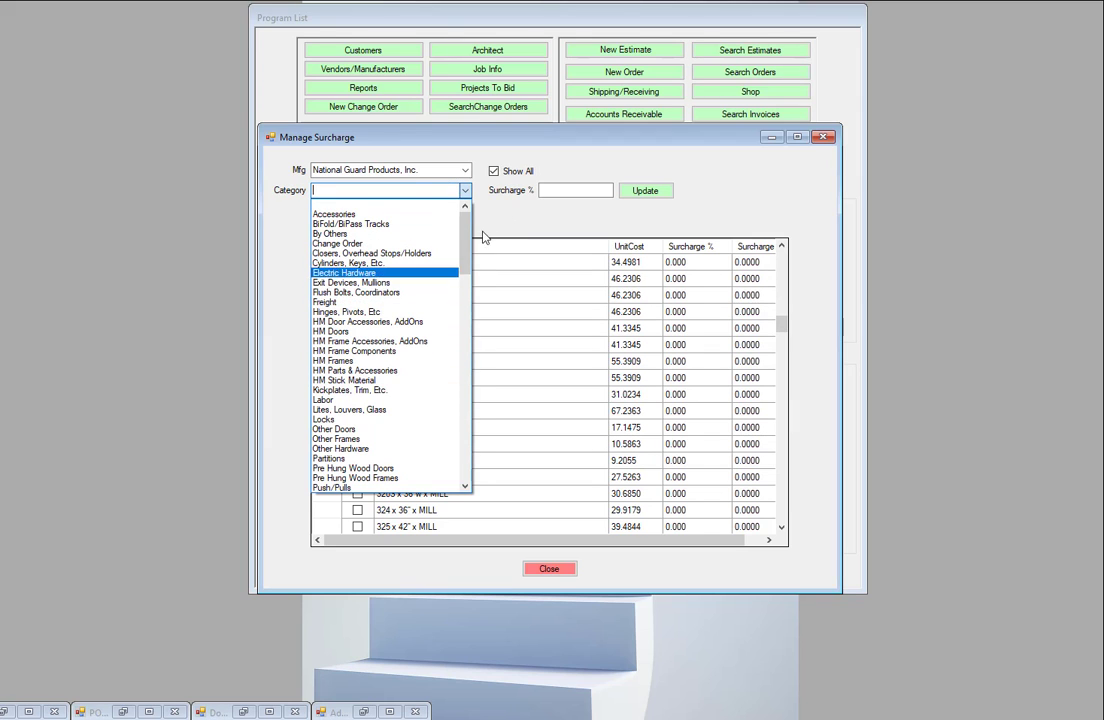
drag(465, 233, 469, 287)
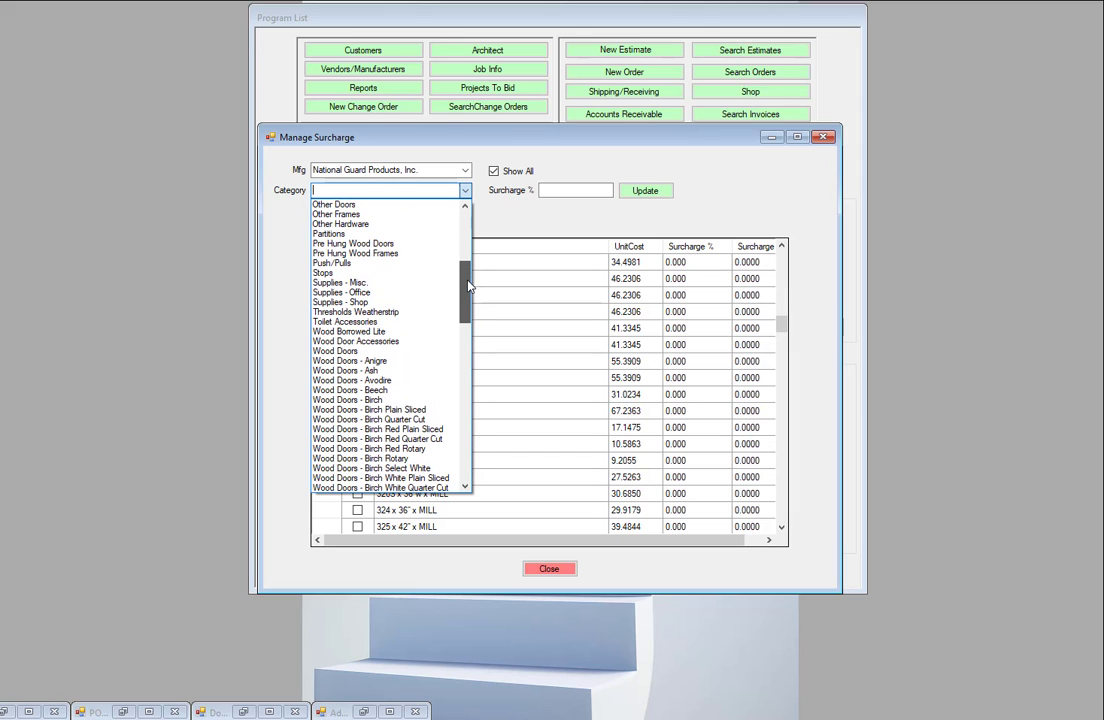
click(361, 313)
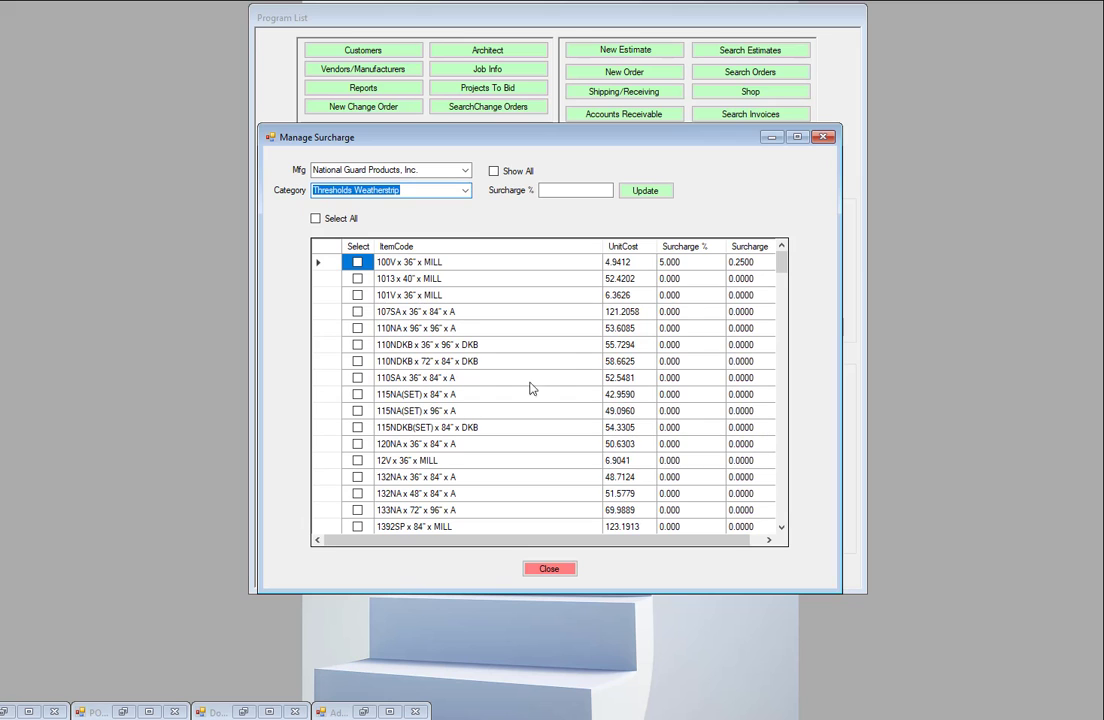
scroll(415, 338, down, 10)
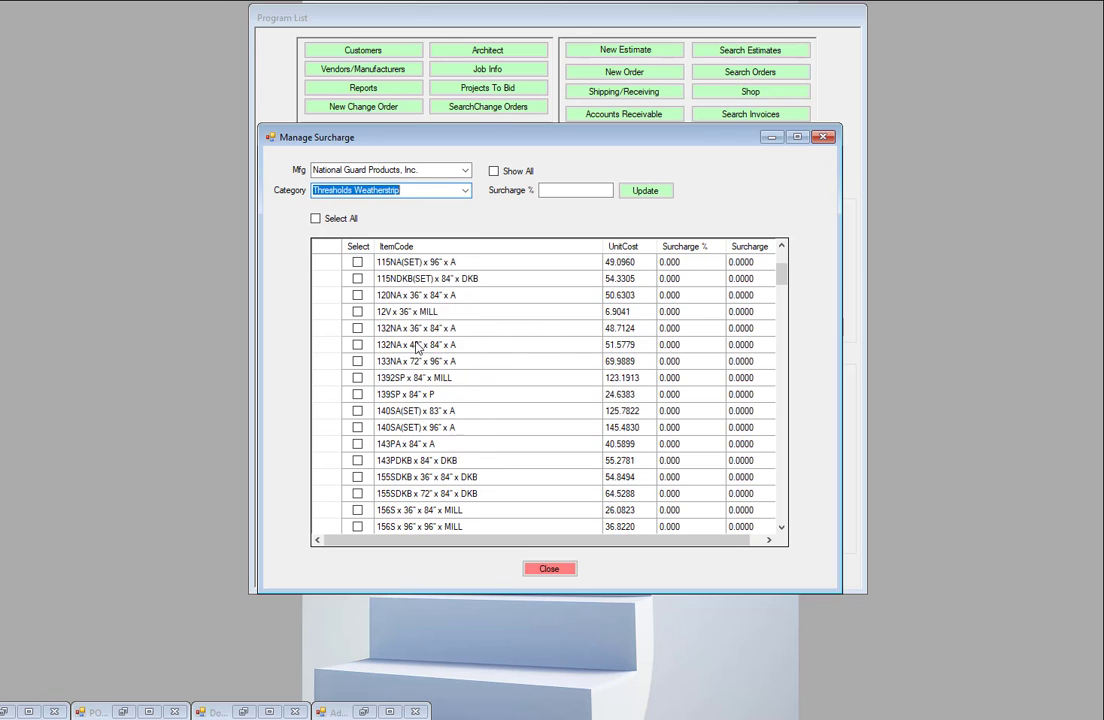
click(465, 191)
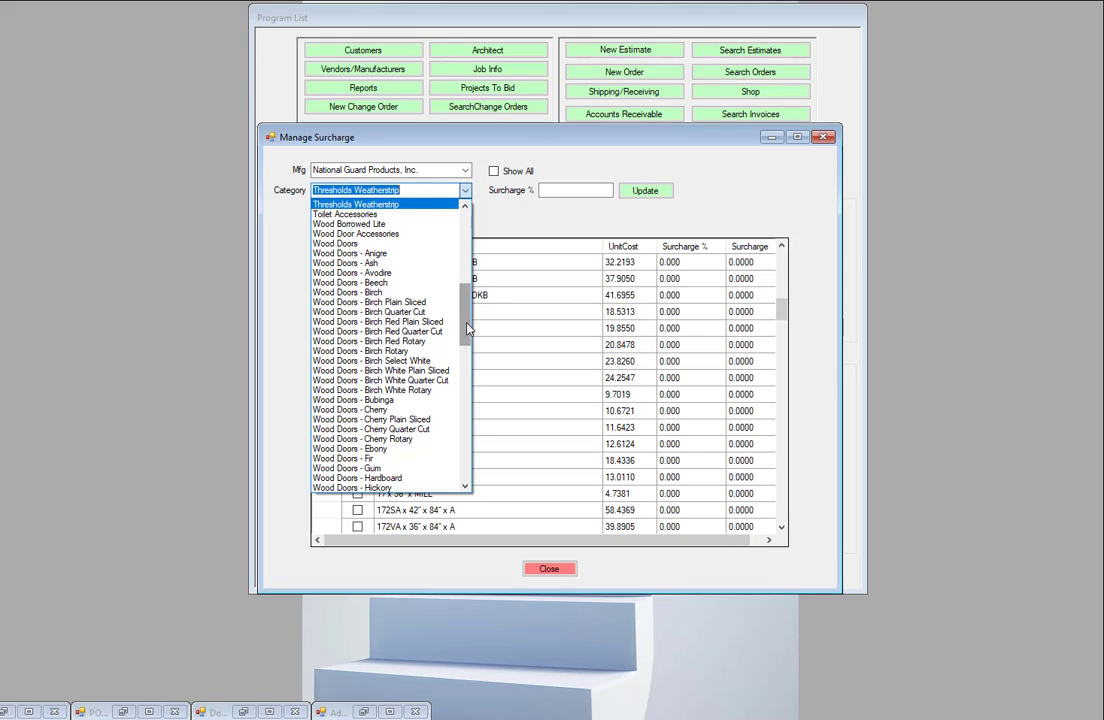
drag(467, 328, 466, 261)
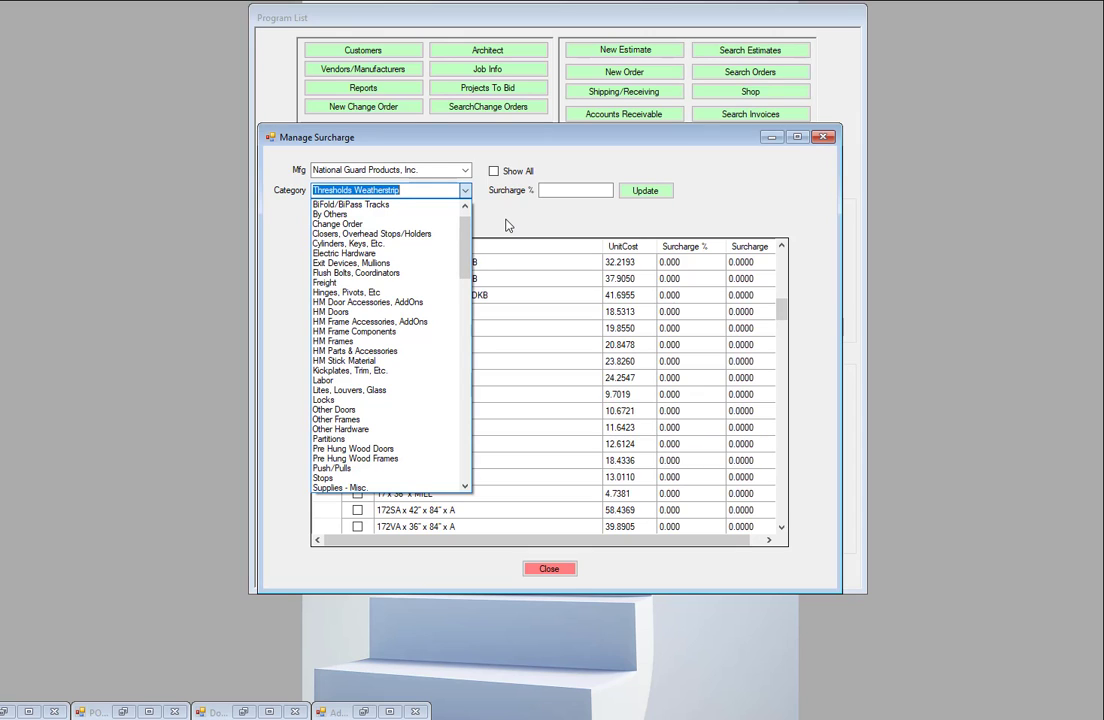
scroll(507, 224, down, 1)
click(496, 218)
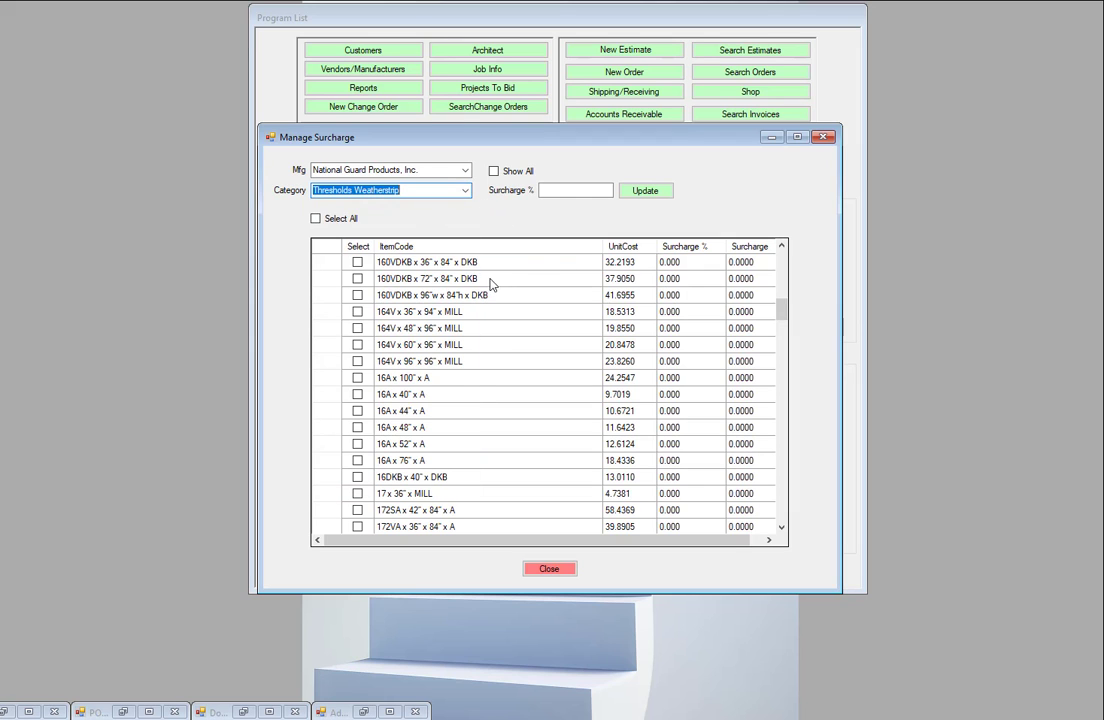
Apply a 5% surcharge to items 110NDKB x 36" x 96" x DKB, 120NA x 36" x 84" x A and 132NA x 48" x 84" x A.
scroll(470, 268, up, 3)
scroll(470, 268, up, 4)
scroll(607, 263, up, 6)
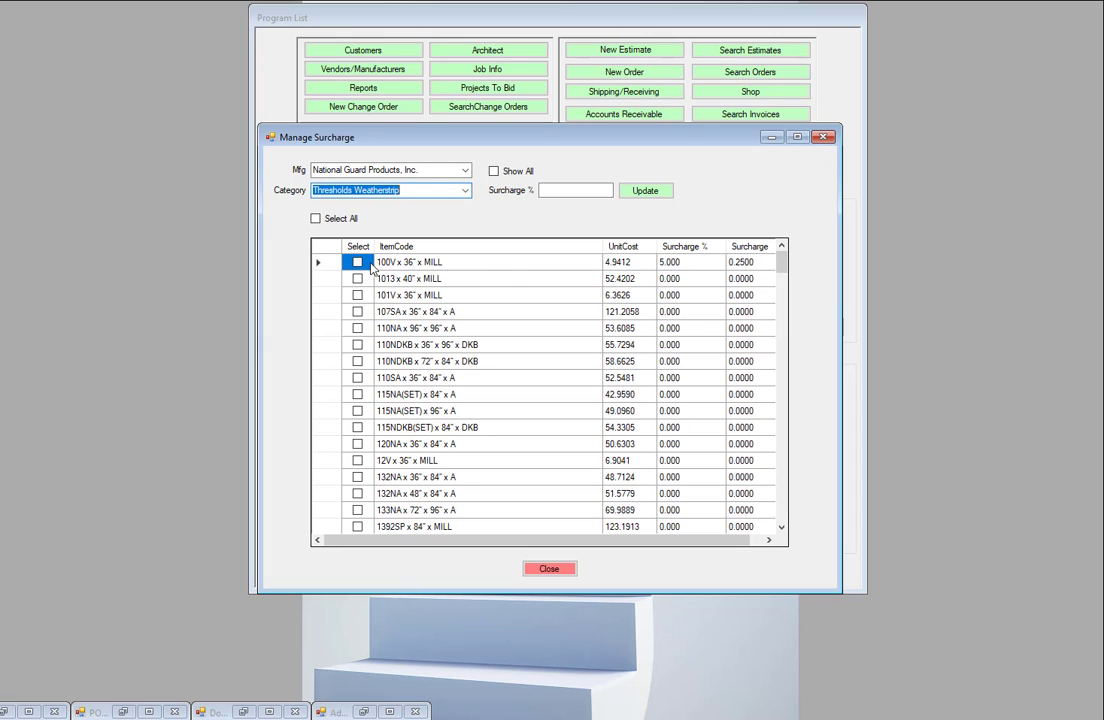
click(357, 345)
click(357, 443)
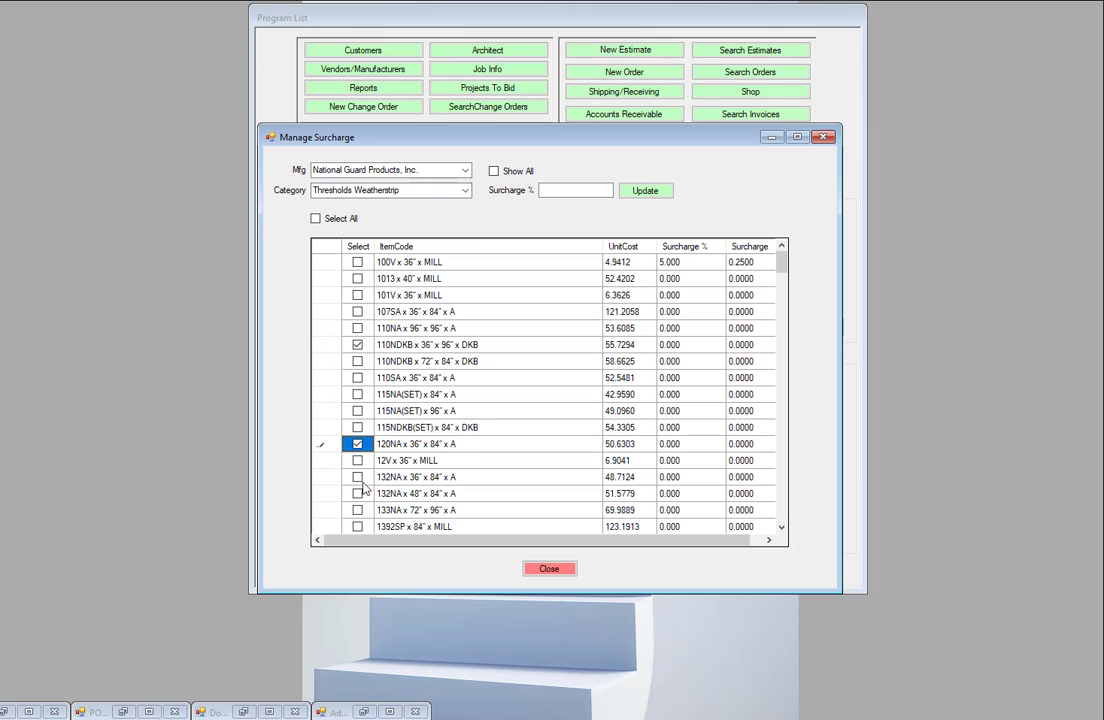
click(358, 493)
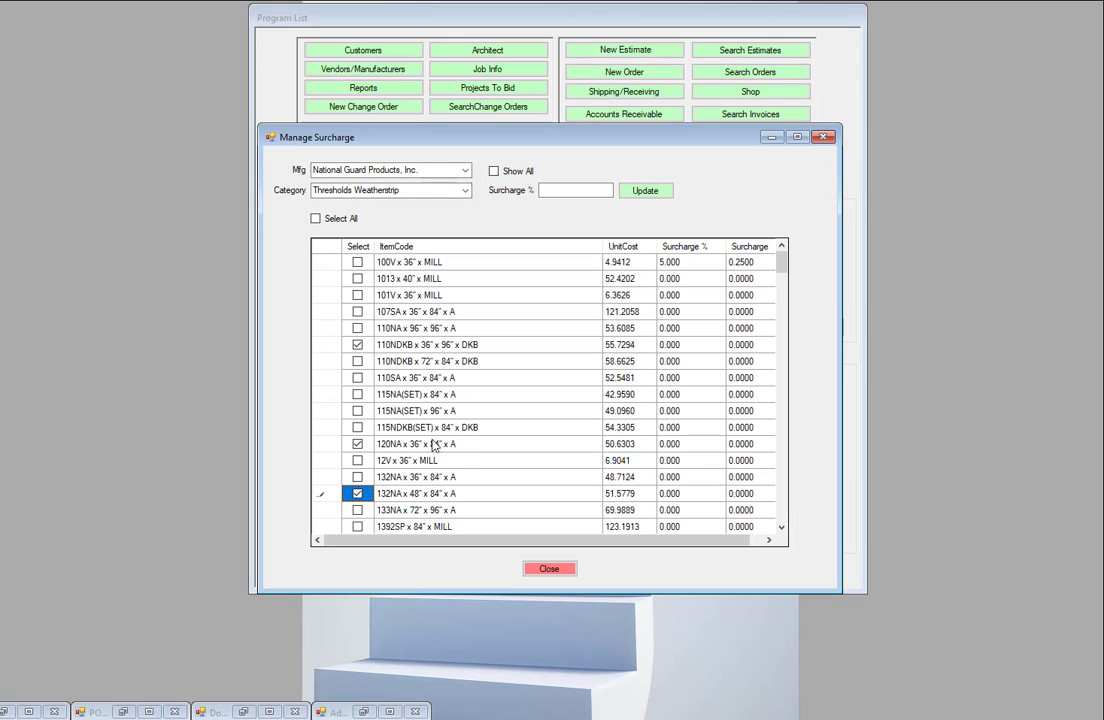
click(572, 190)
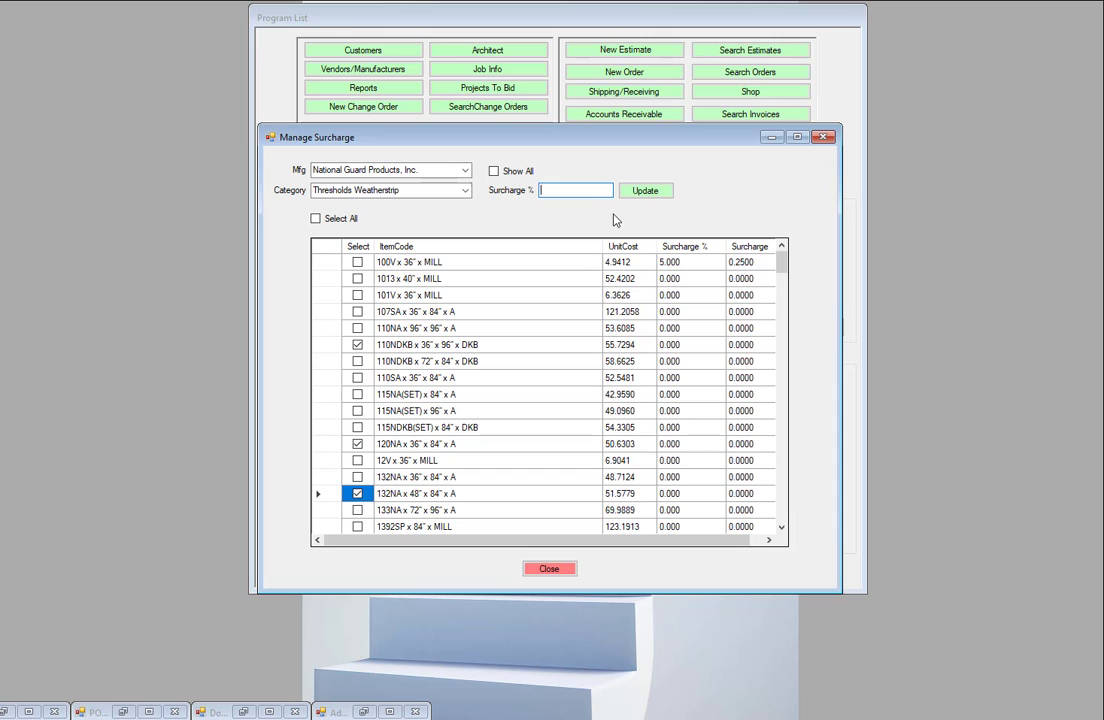
text(5)
click(648, 191)
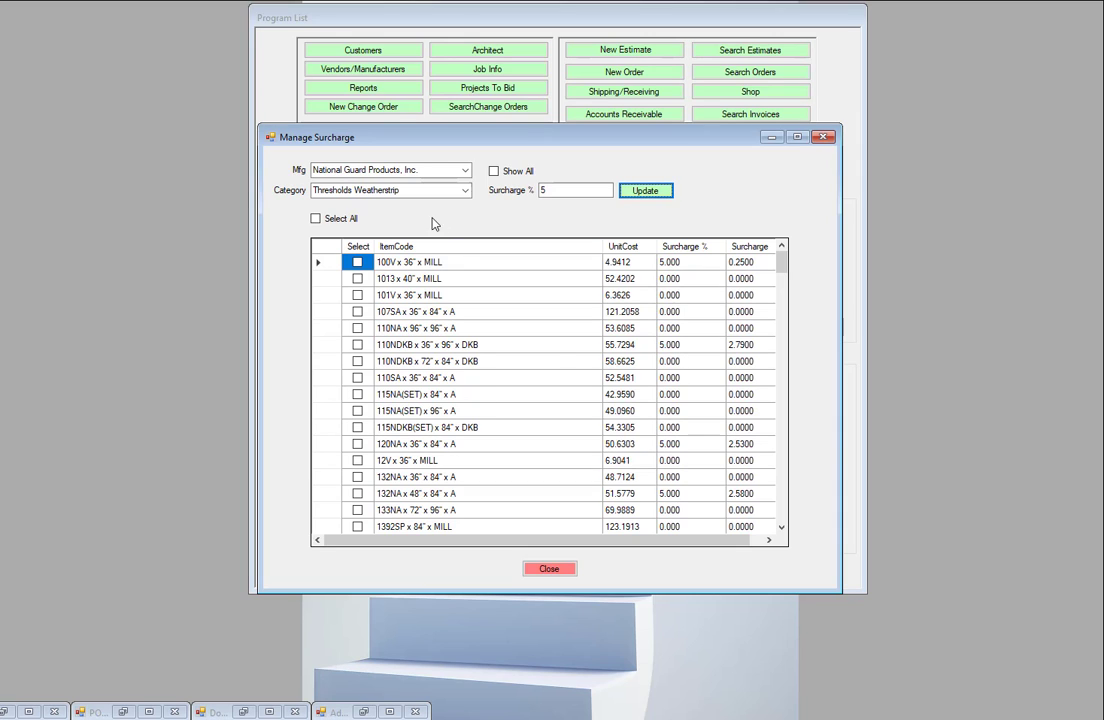
Select all Thresholds Weatherstrip items in the list and apply a 5% surcharge to them.
click(316, 221)
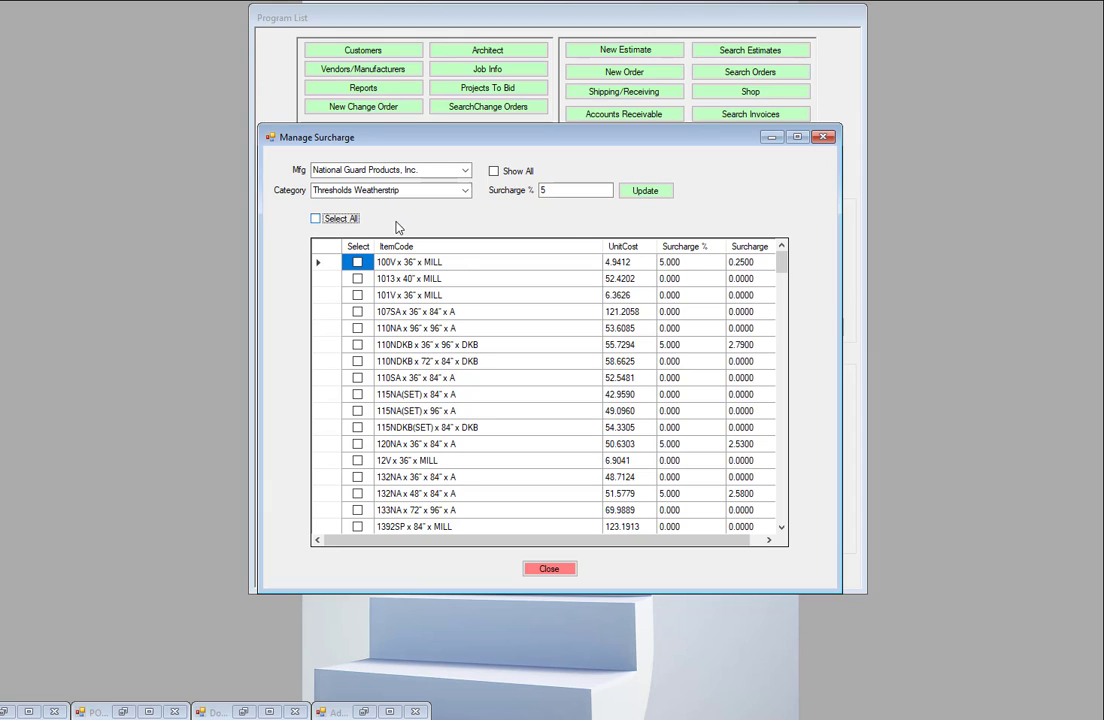
click(317, 224)
click(316, 220)
key(space)
click(648, 190)
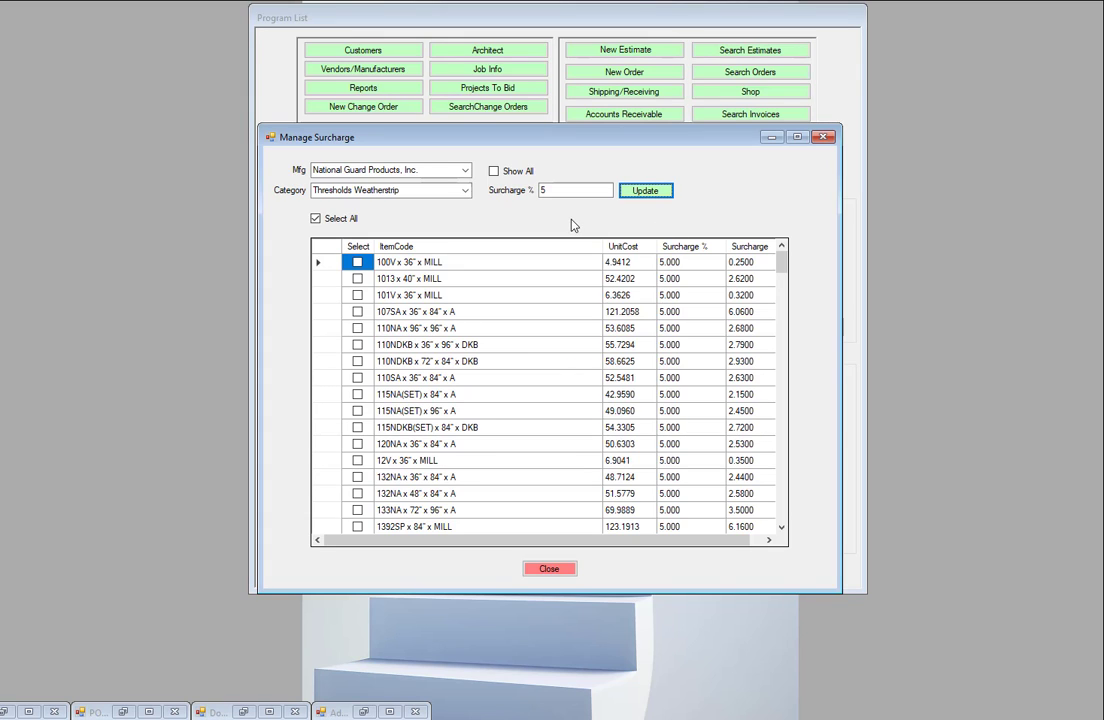
Reset the surcharge to 0% for all listed Thresholds Weatherstrip items.
key(shift+Tab)
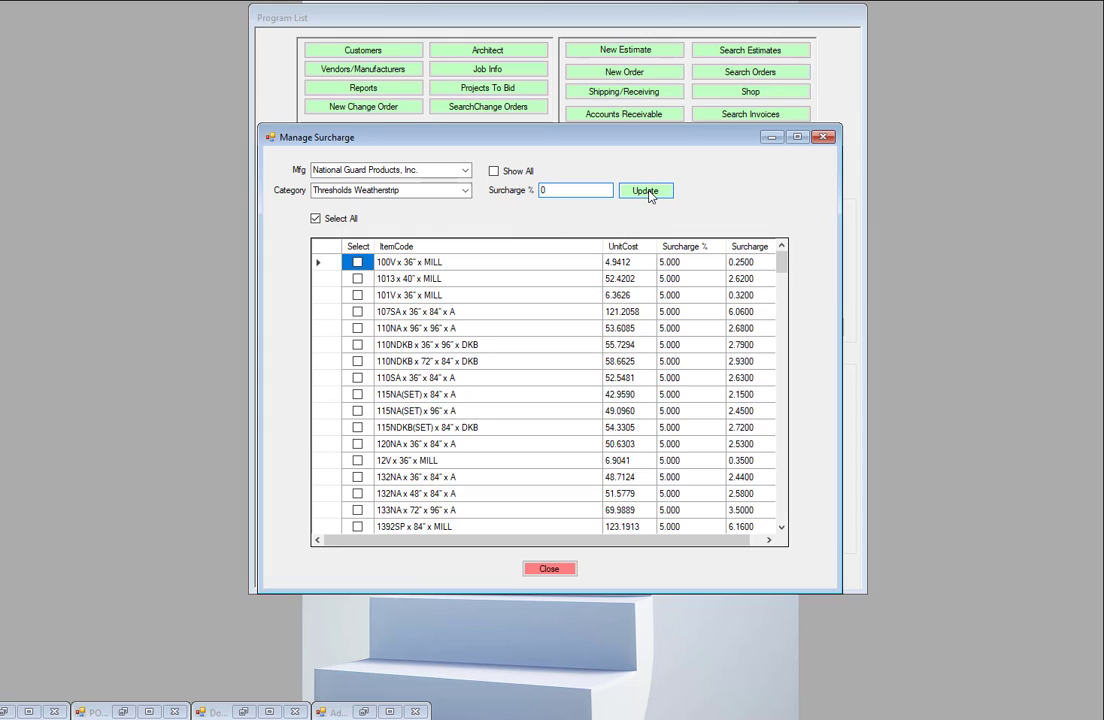
click(317, 218)
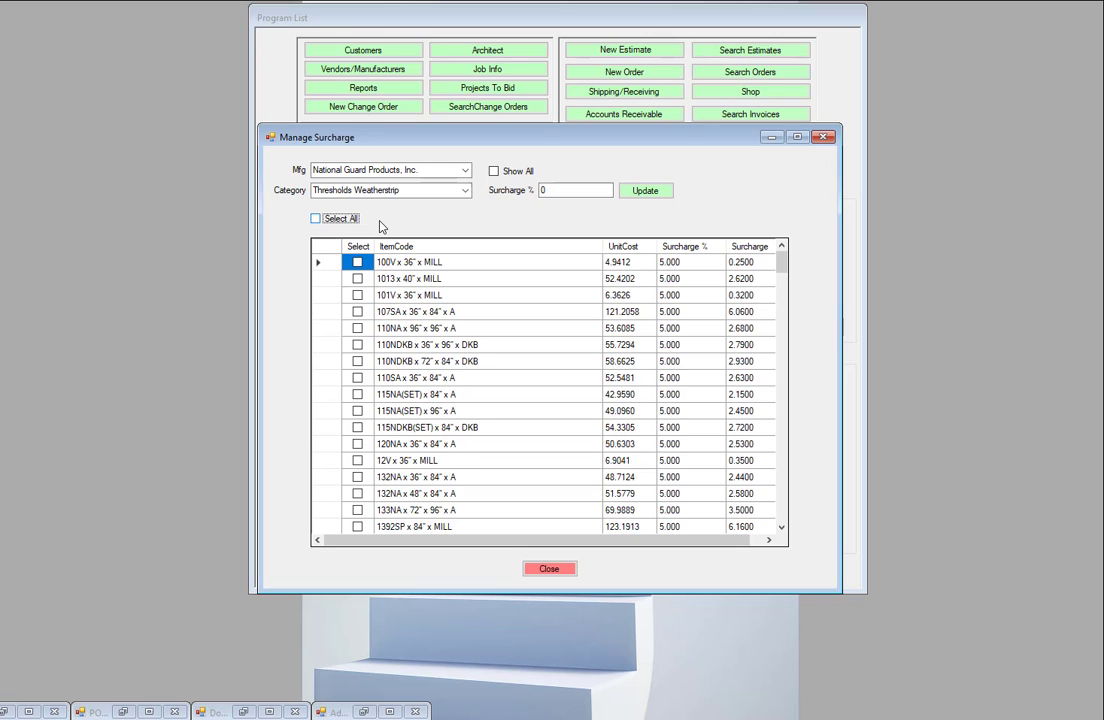
click(340, 218)
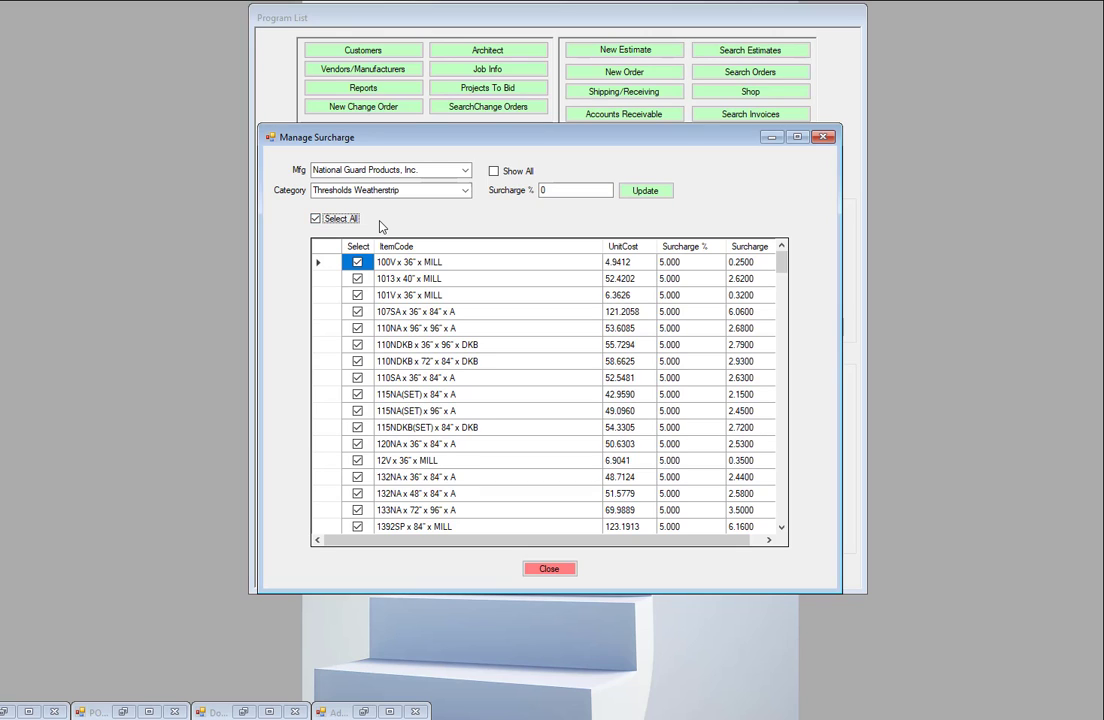
click(640, 190)
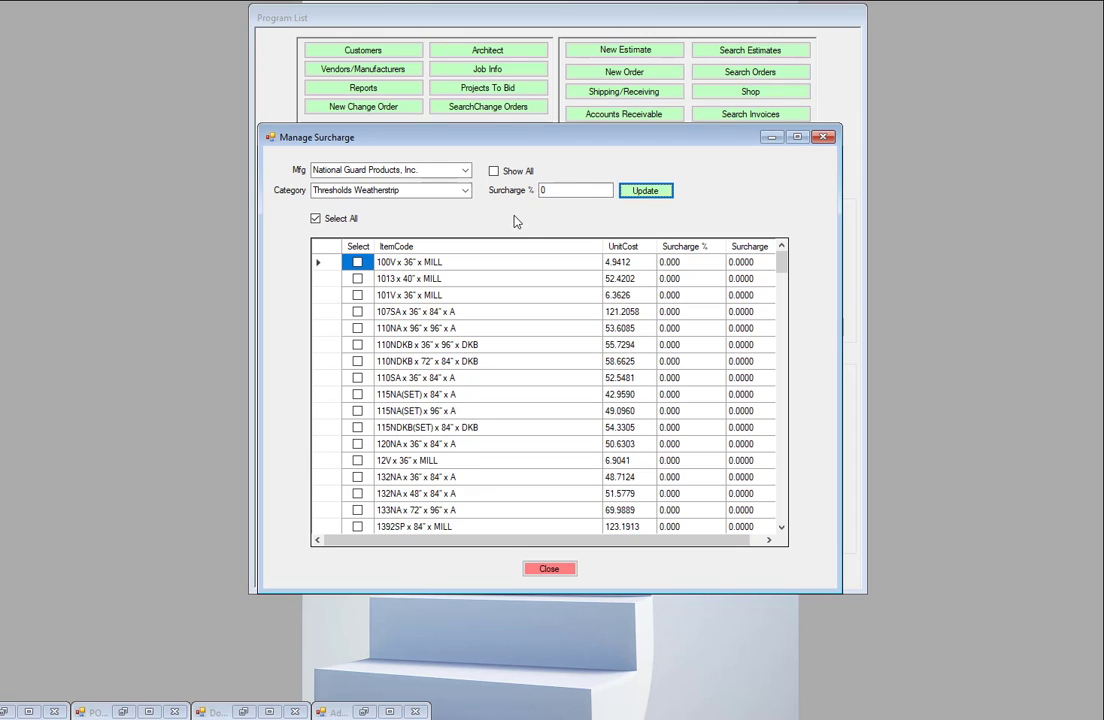
Apply a 5% surcharge to only the item 100V x 36" x MILL.
double_click(546, 190)
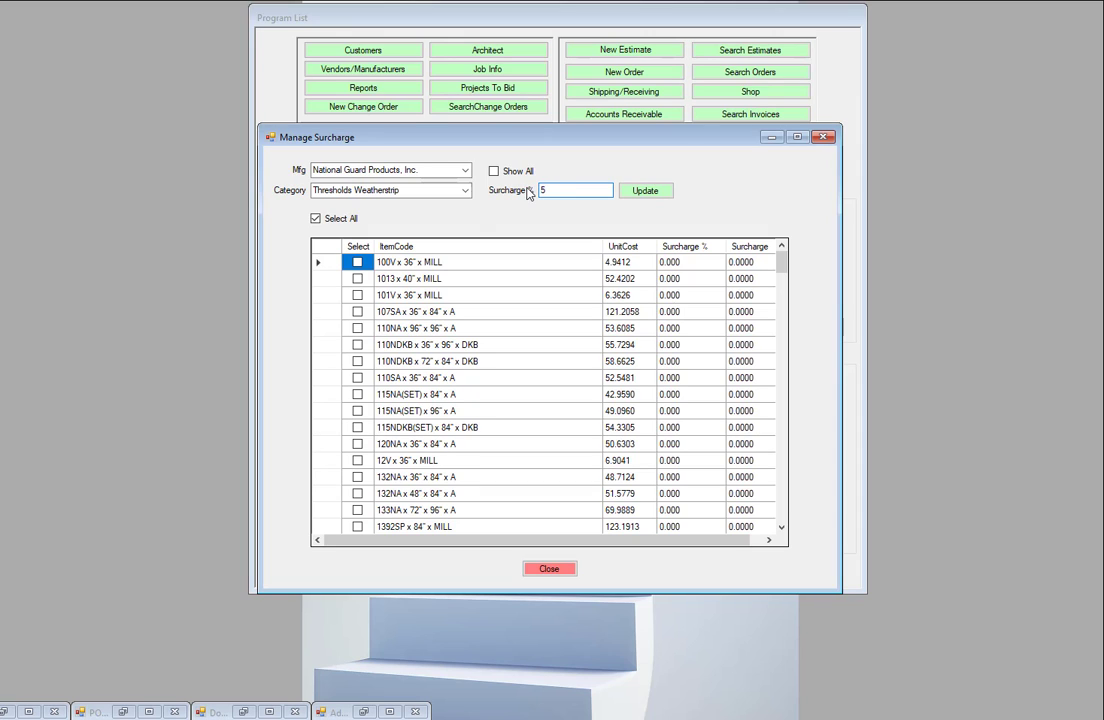
text(5)
click(357, 262)
click(645, 196)
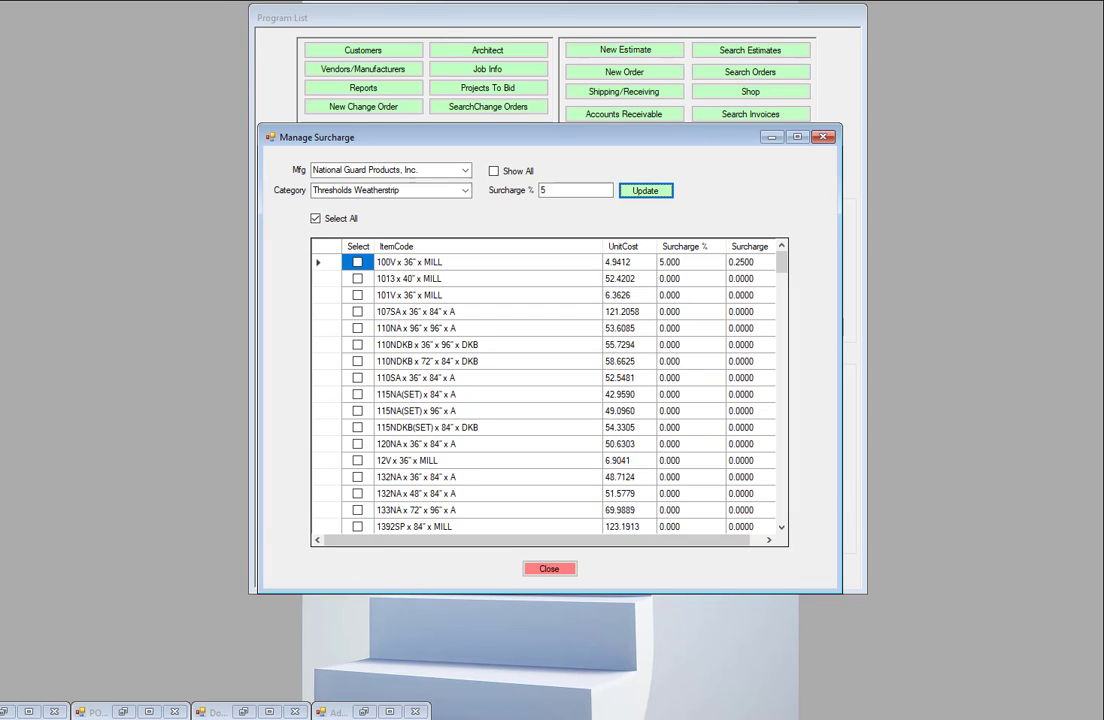
Restore the order window, load its National Guard 100V x 36" x MILL line for editing, and reselect that part number.
click(3, 711)
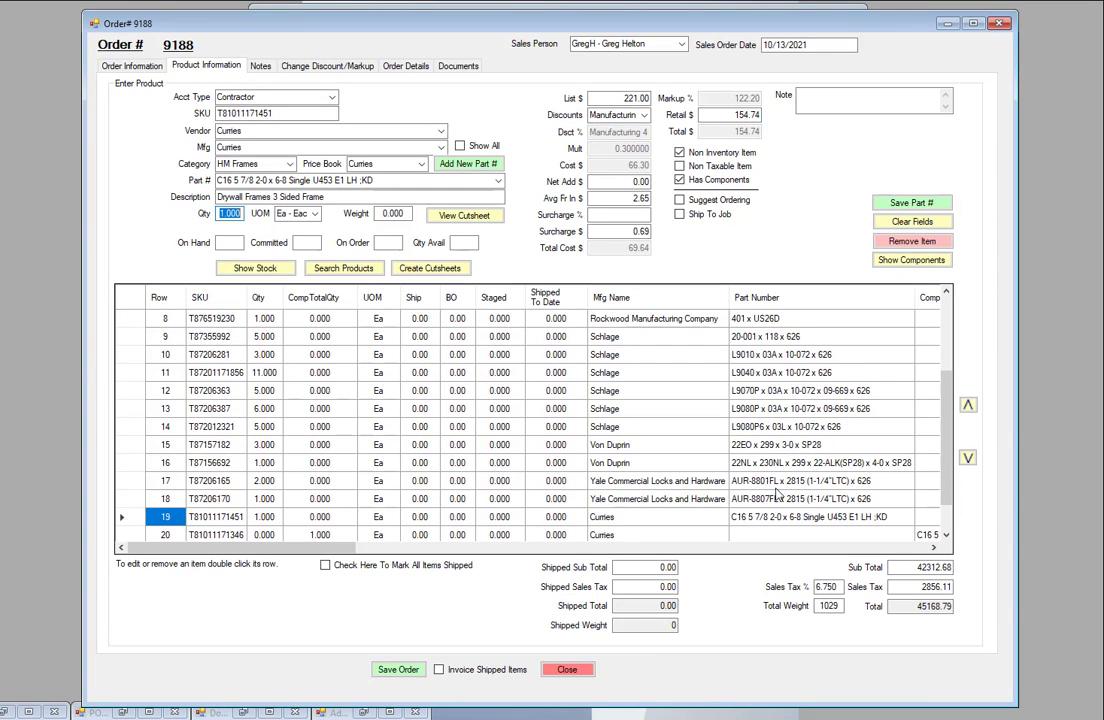
scroll(650, 420, up, 3)
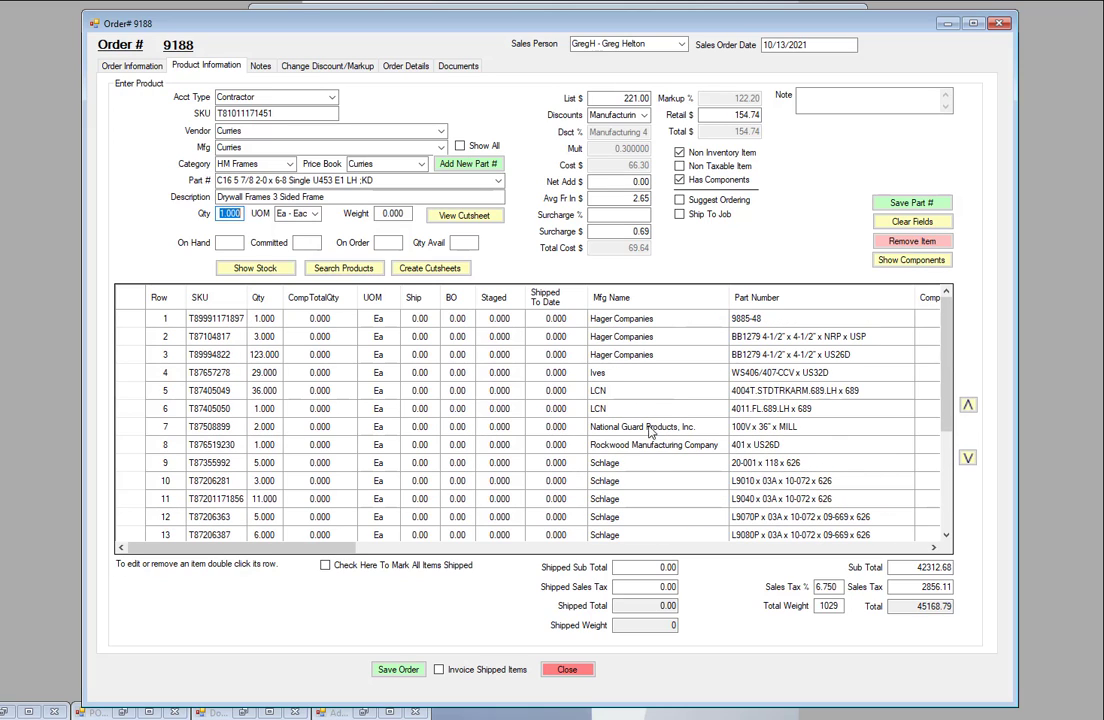
double_click(626, 427)
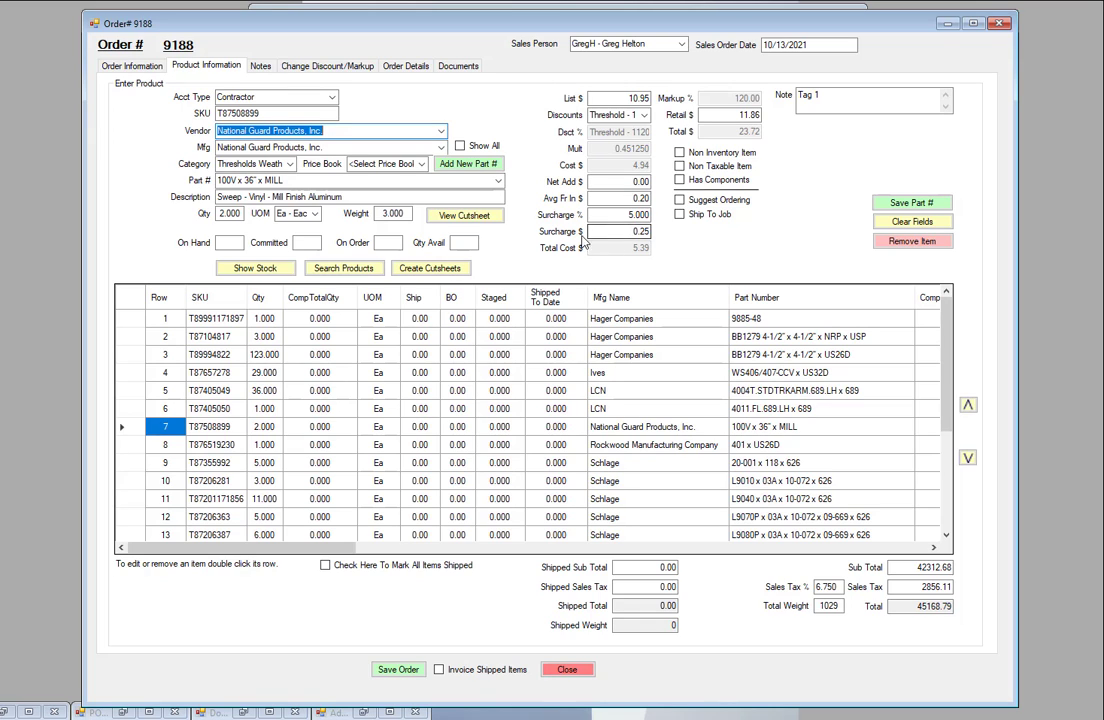
click(498, 183)
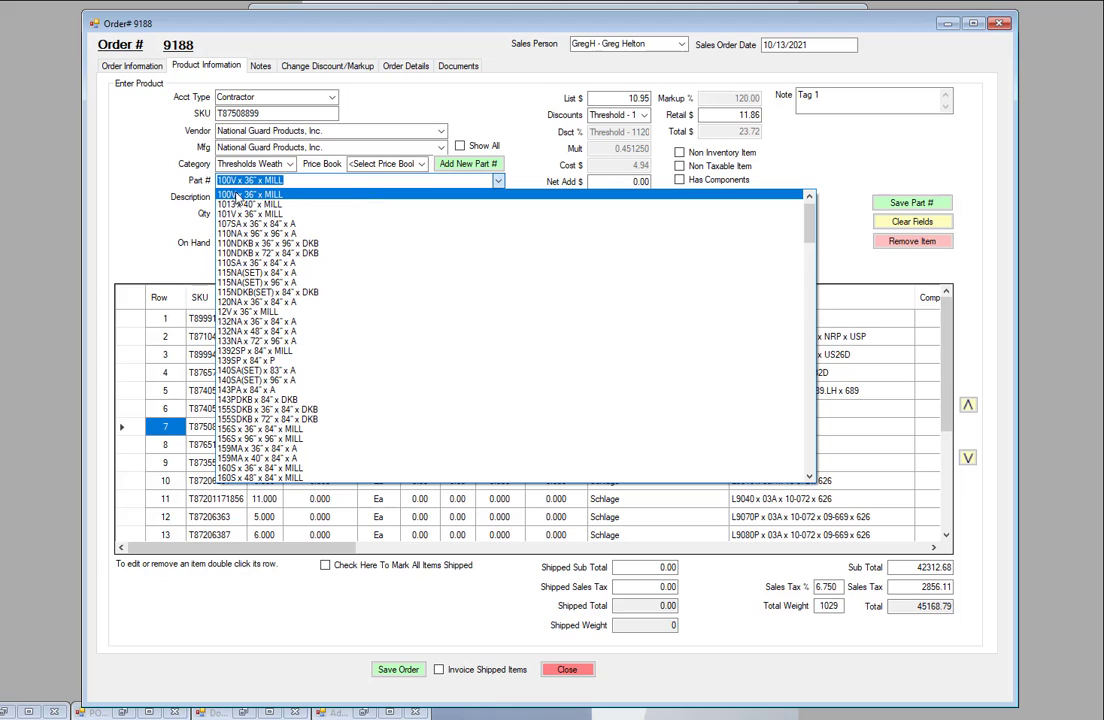
click(242, 196)
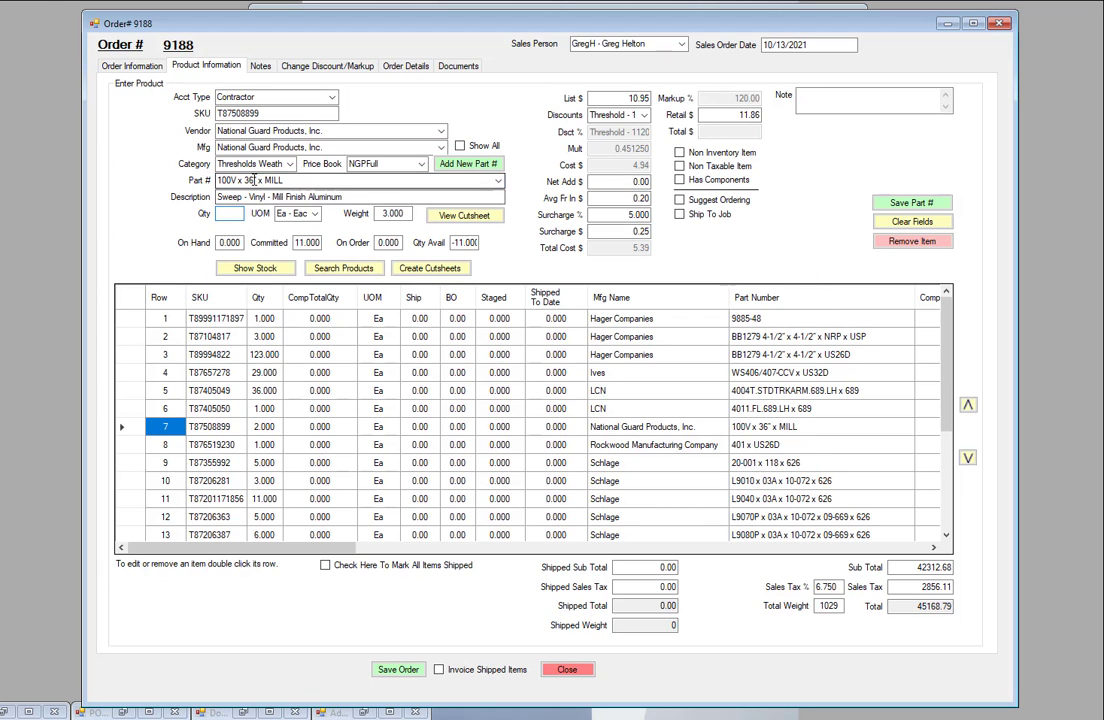